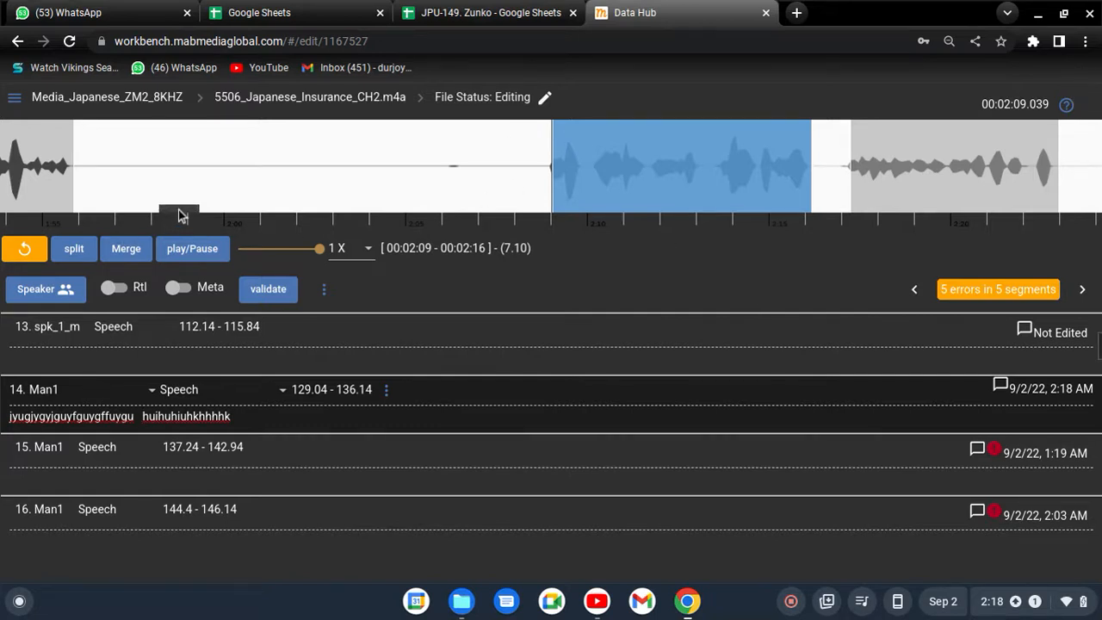
- Clear the transcription text of segment 14
{"action": "left_click_drag", "start_coordinate": [236, 417], "coordinate": [4, 419]}
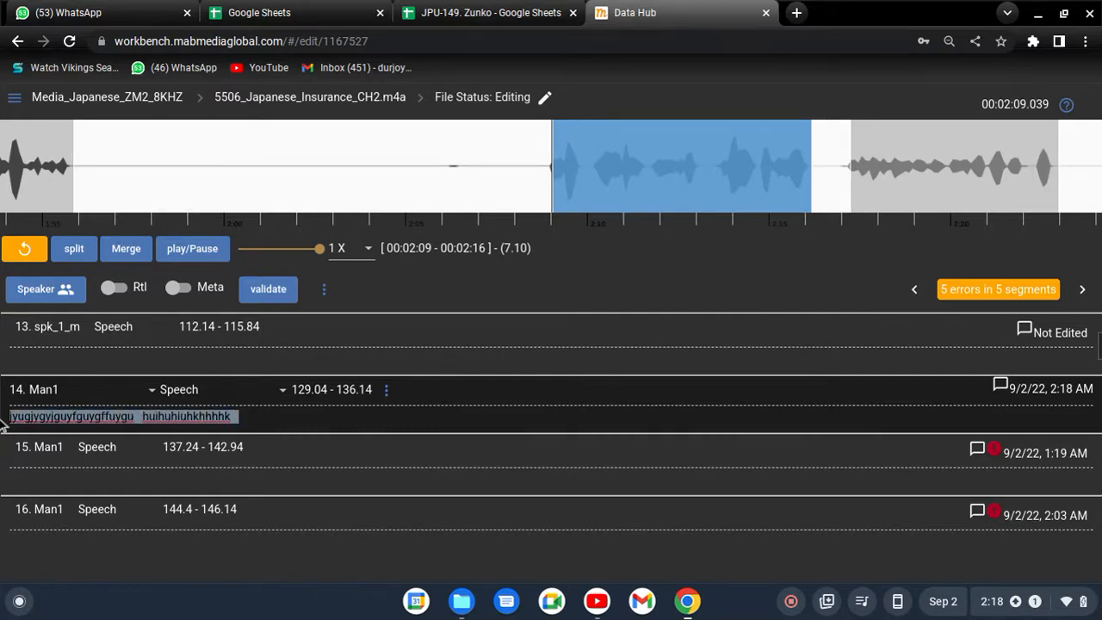
{"action": "key", "text": "BackSpace"}
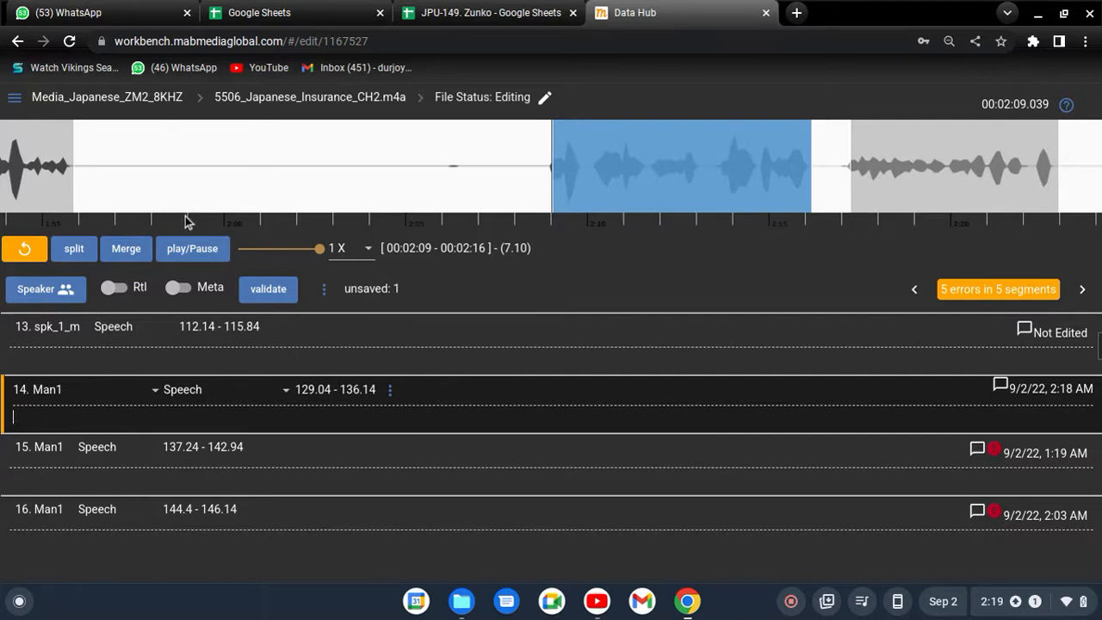
{"action": "left_click", "coordinate": [599, 164]}
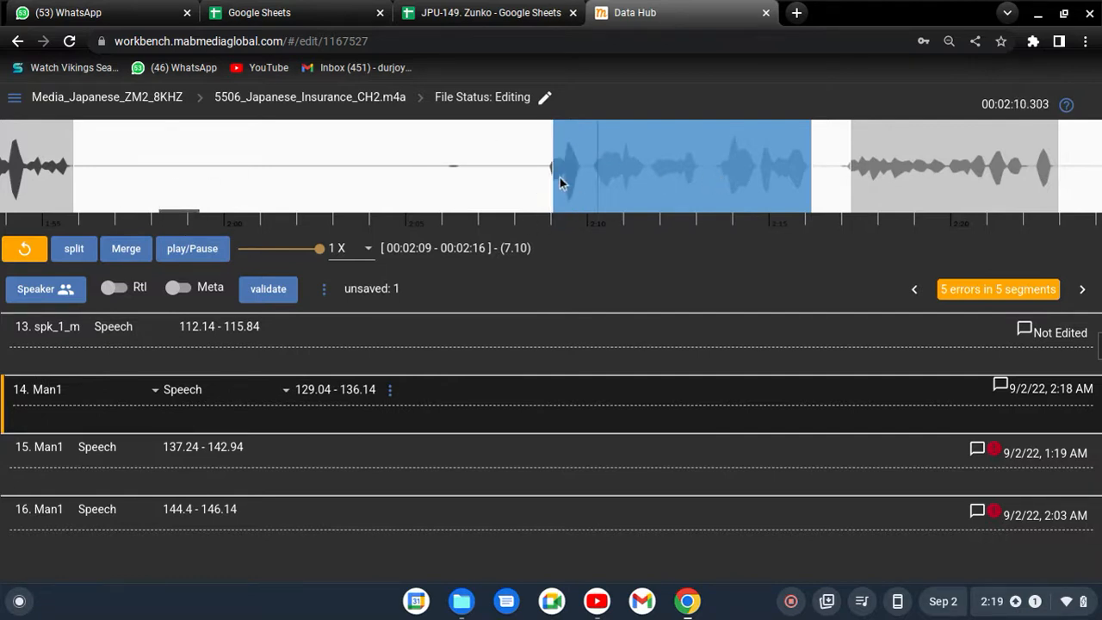
- Review the speaker options and the segment type options available for segment 14
{"action": "left_click", "coordinate": [102, 403]}
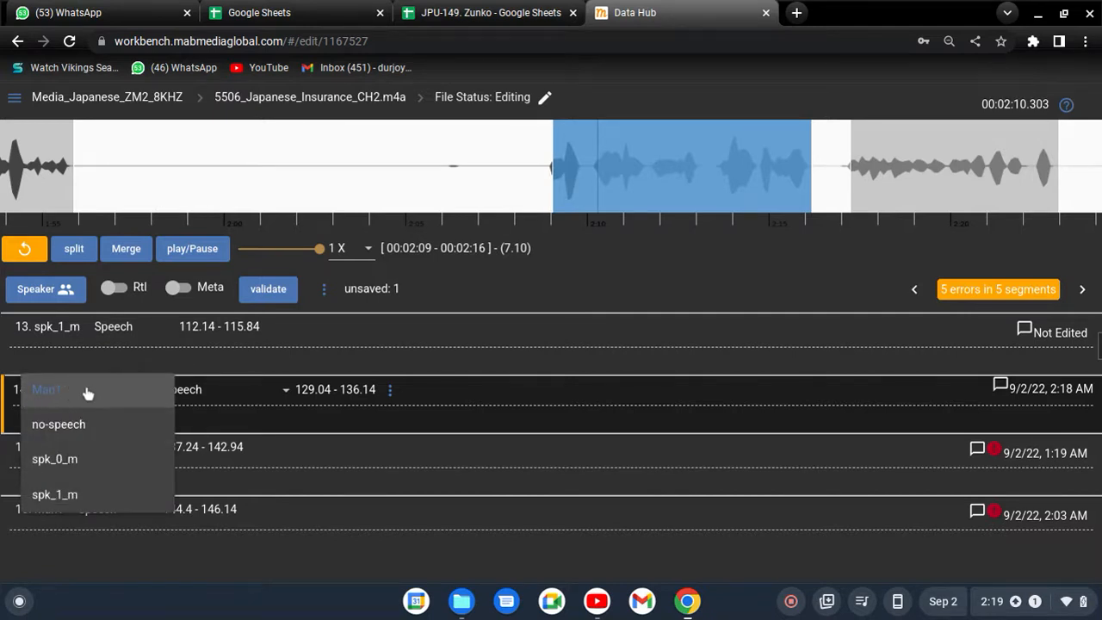
{"action": "left_click", "coordinate": [217, 397]}
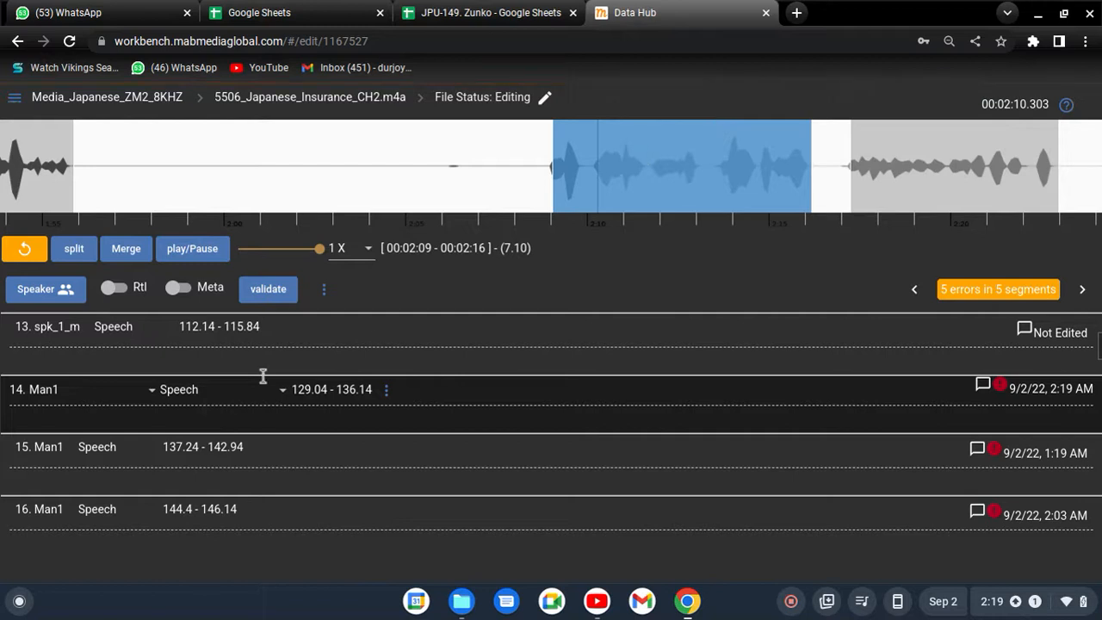
{"action": "left_click", "coordinate": [205, 401]}
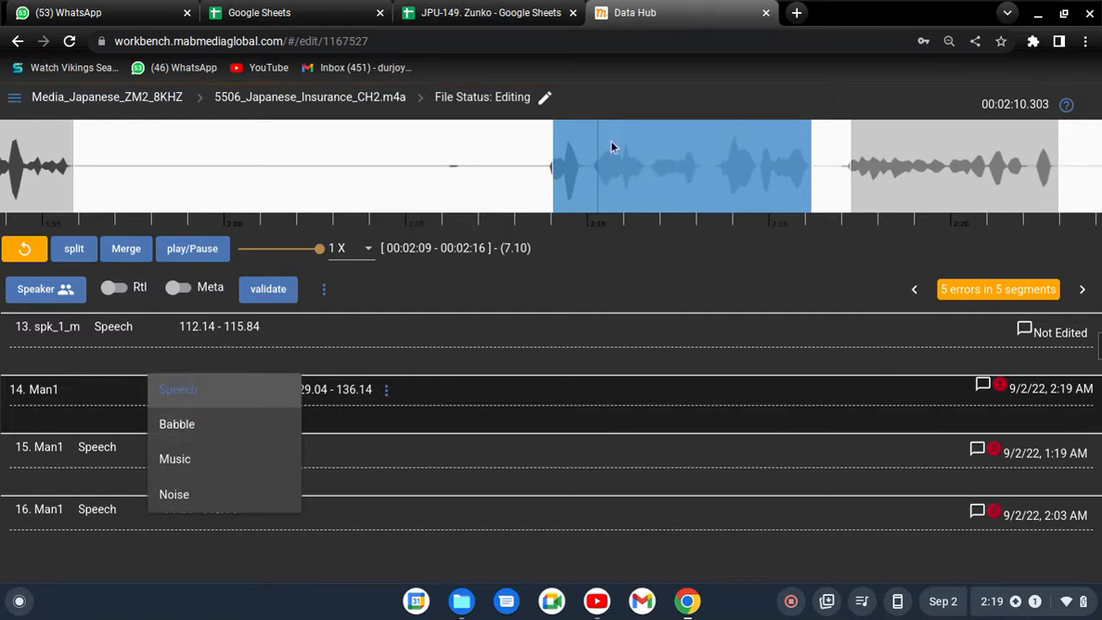
{"action": "left_click", "coordinate": [221, 396]}
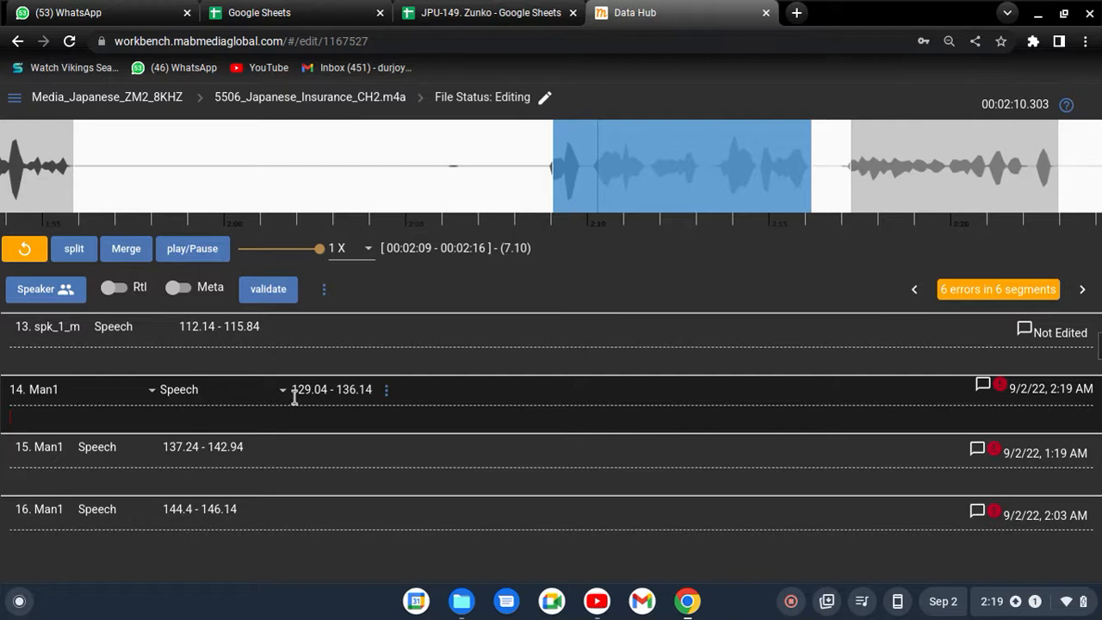
- Extend the start of segment 19, near 2:57 in the audio, to 177.16
{"action": "scroll", "coordinate": [224, 404], "scroll_direction": "down", "scroll_amount": 1}
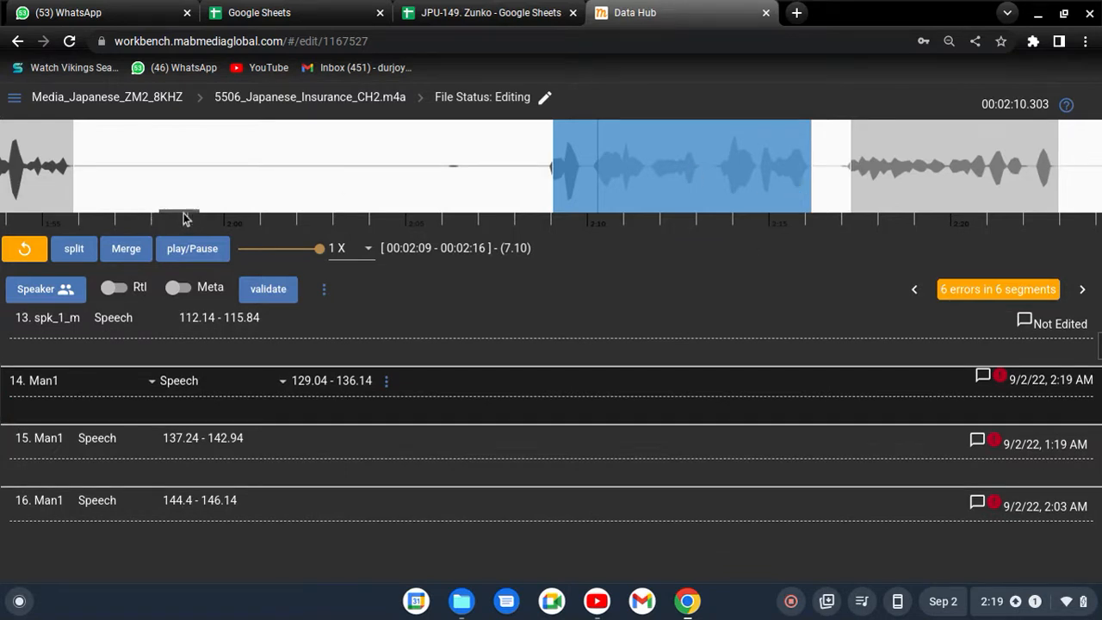
{"action": "left_click_drag", "start_coordinate": [176, 213], "coordinate": [255, 216]}
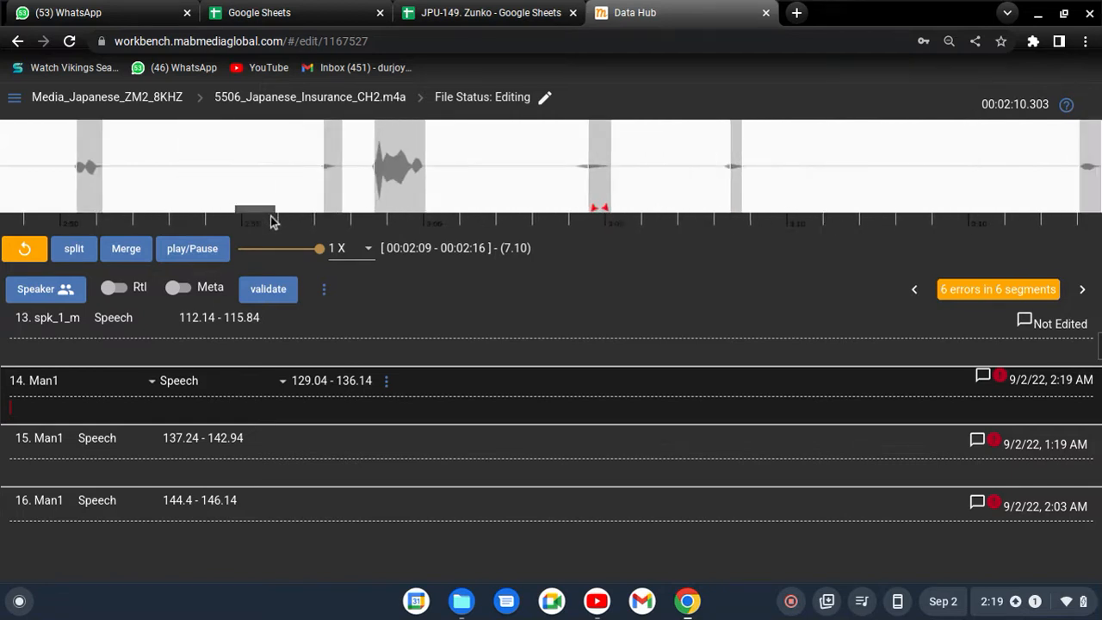
{"action": "left_click", "coordinate": [331, 179]}
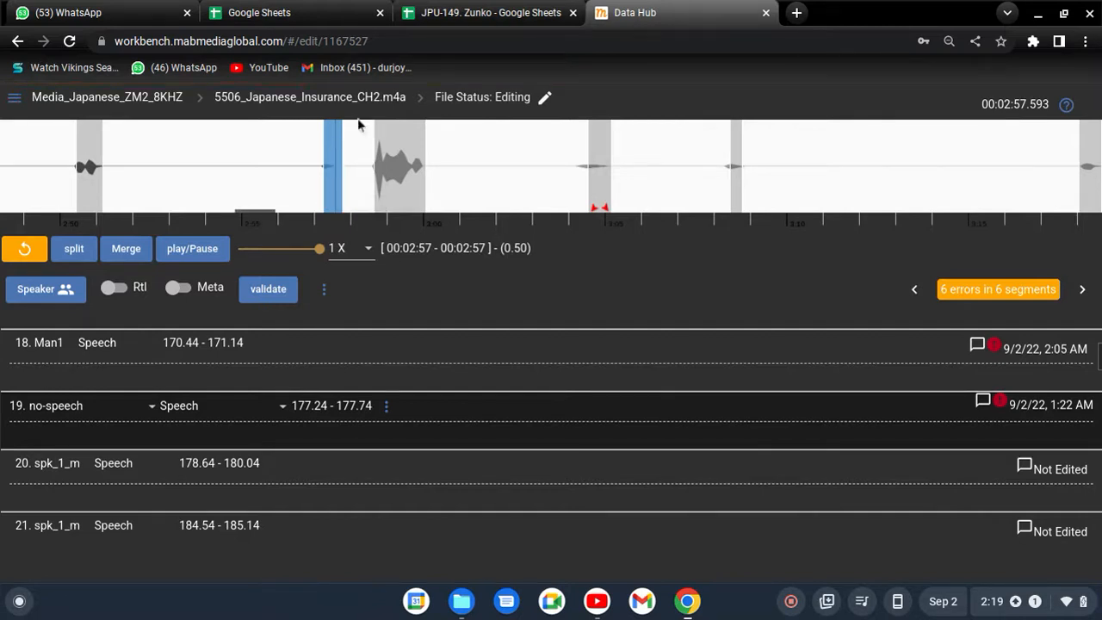
{"action": "left_click_drag", "start_coordinate": [324, 172], "coordinate": [321, 172]}
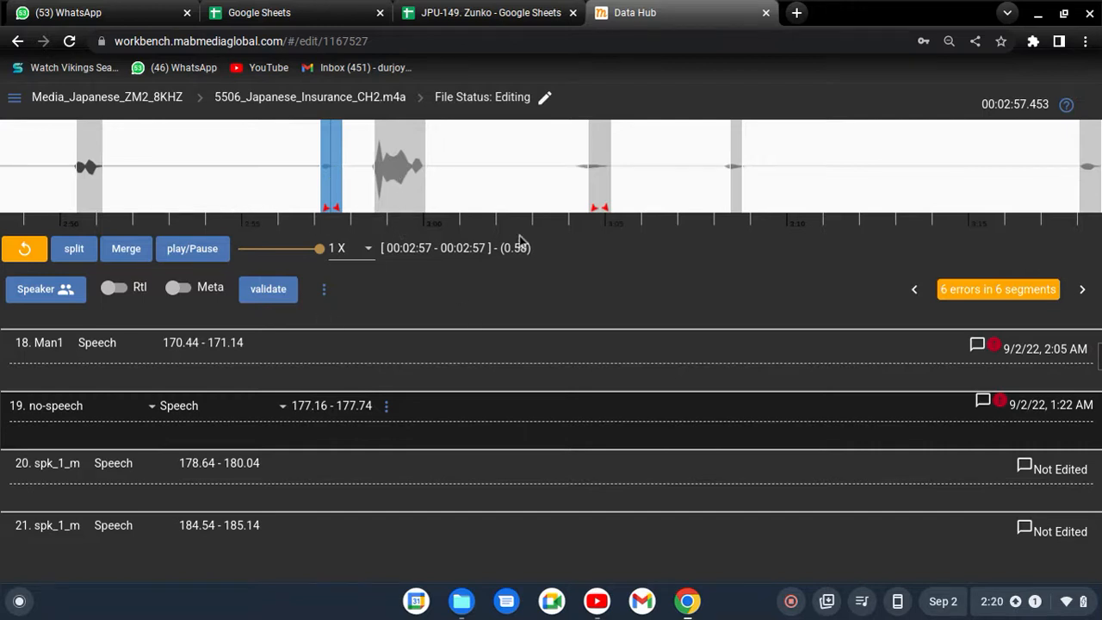
- Inspect the short segment around 3:18 in the waveform
{"action": "left_click_drag", "start_coordinate": [270, 210], "coordinate": [296, 216]}
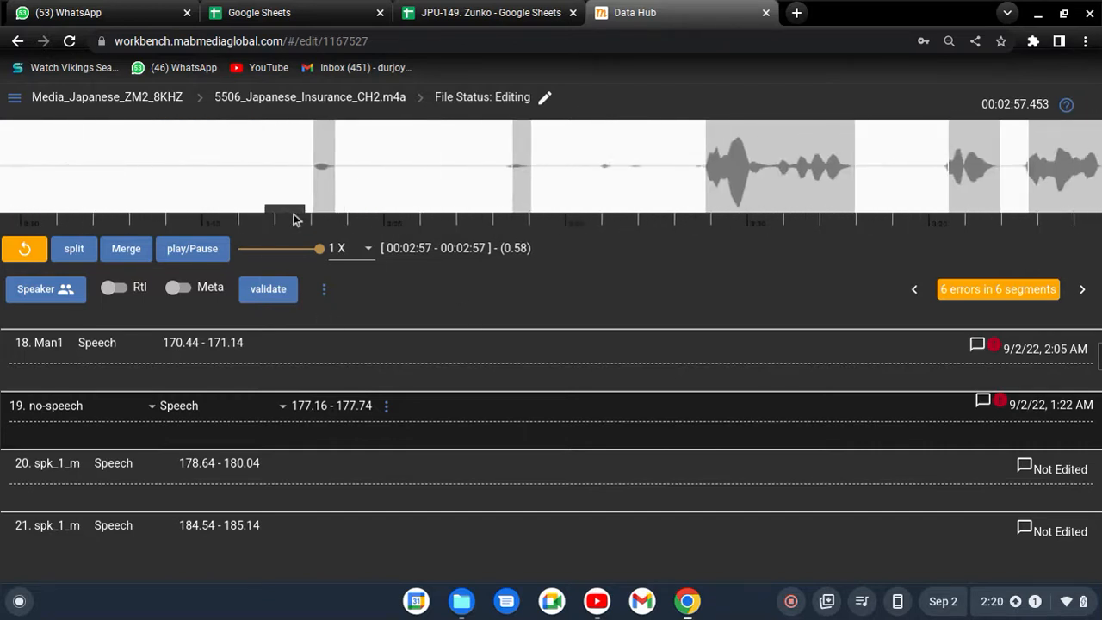
{"action": "left_click", "coordinate": [328, 176]}
{"action": "left_click_drag", "start_coordinate": [295, 215], "coordinate": [262, 219]}
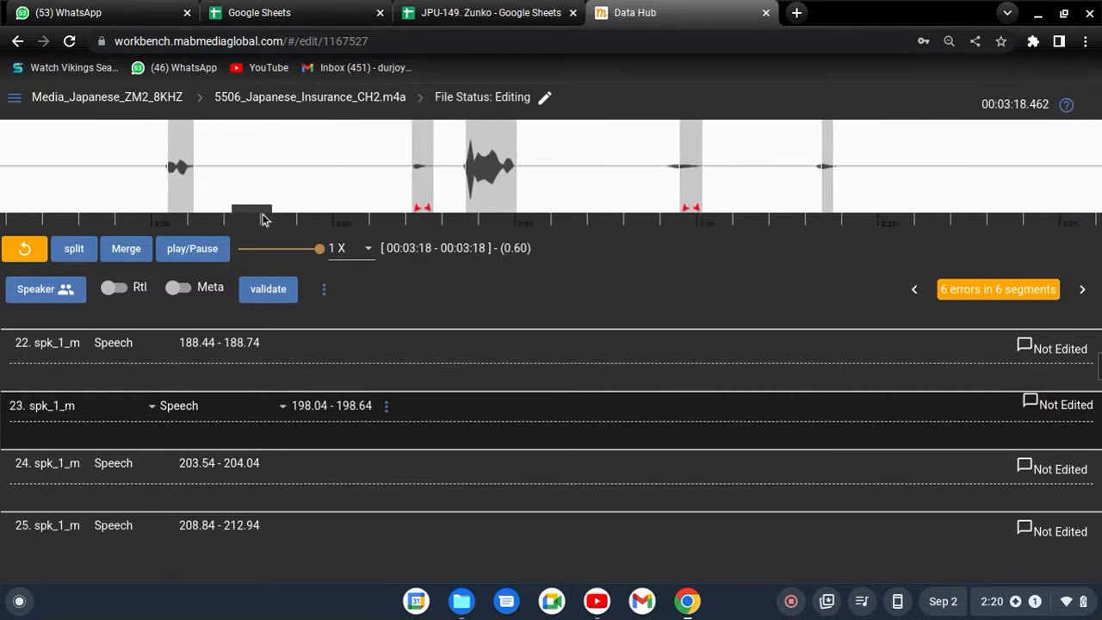
- Keep no-speech as the speaker of segment 19 and set its type to Noise
{"action": "left_click", "coordinate": [427, 178]}
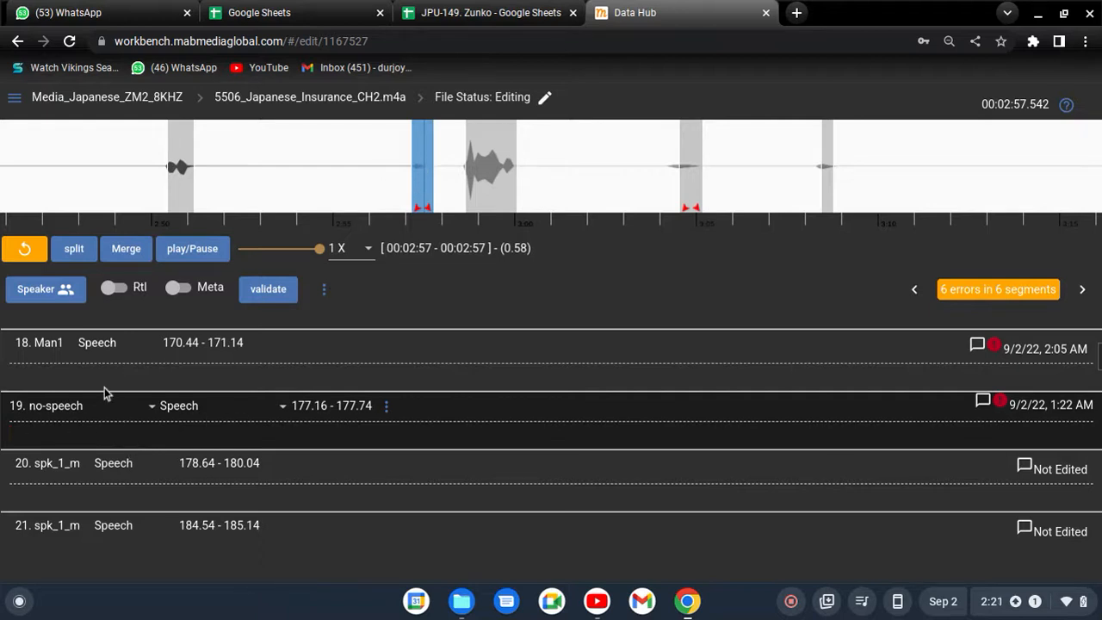
{"action": "left_click", "coordinate": [90, 416]}
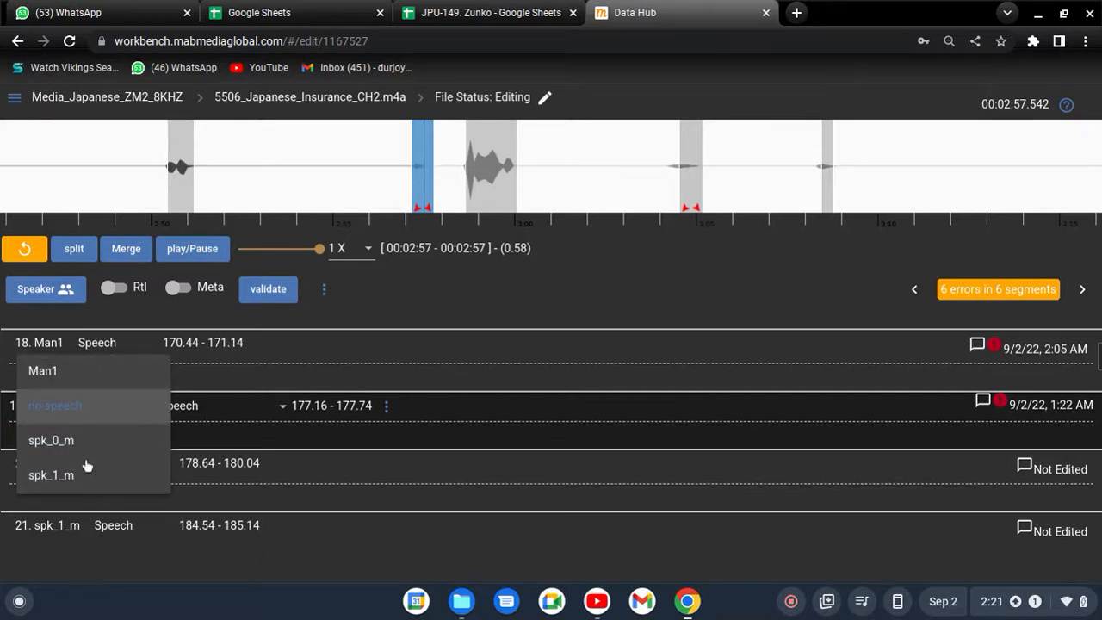
{"action": "left_click", "coordinate": [75, 410]}
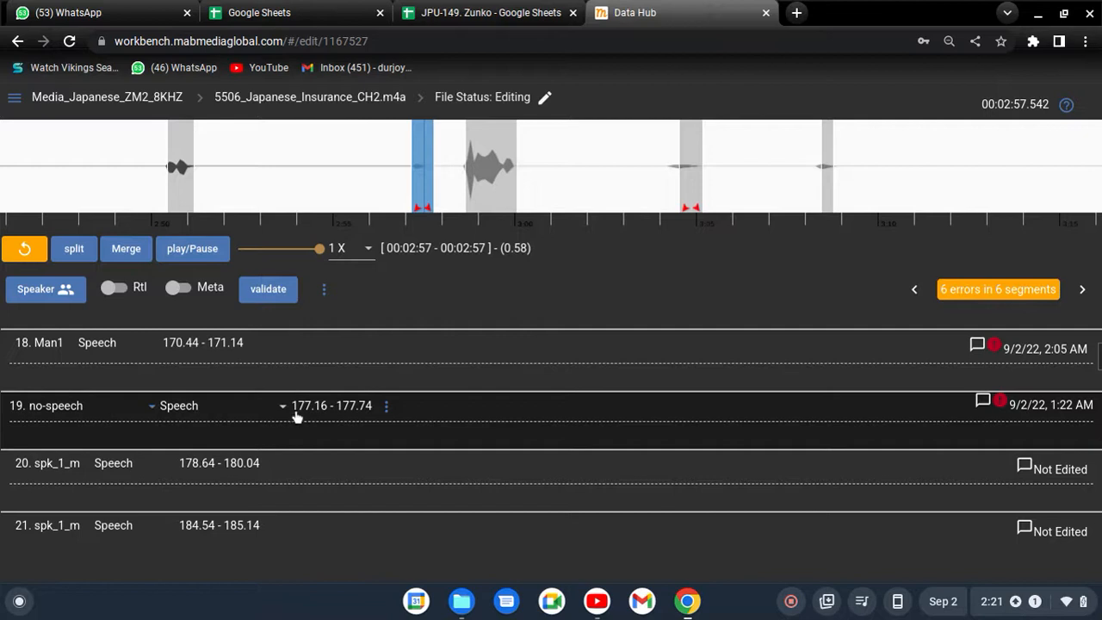
{"action": "left_click", "coordinate": [222, 412]}
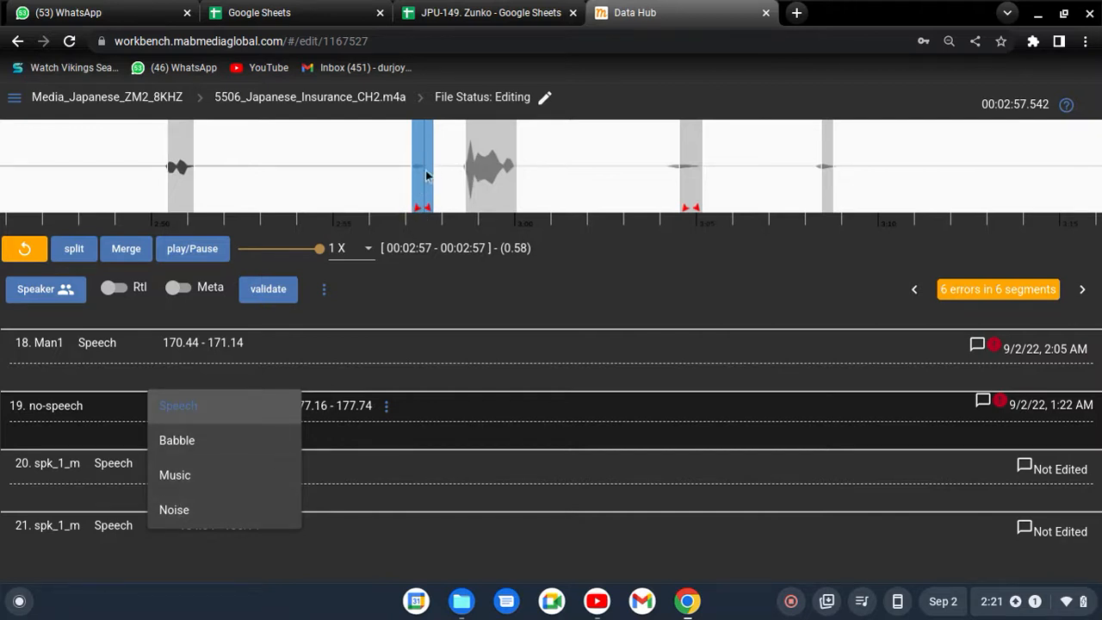
{"action": "left_click", "coordinate": [211, 518]}
- Examine the text tags, key symbols and speech tags available for segment 19's transcription
{"action": "left_click", "coordinate": [85, 433]}
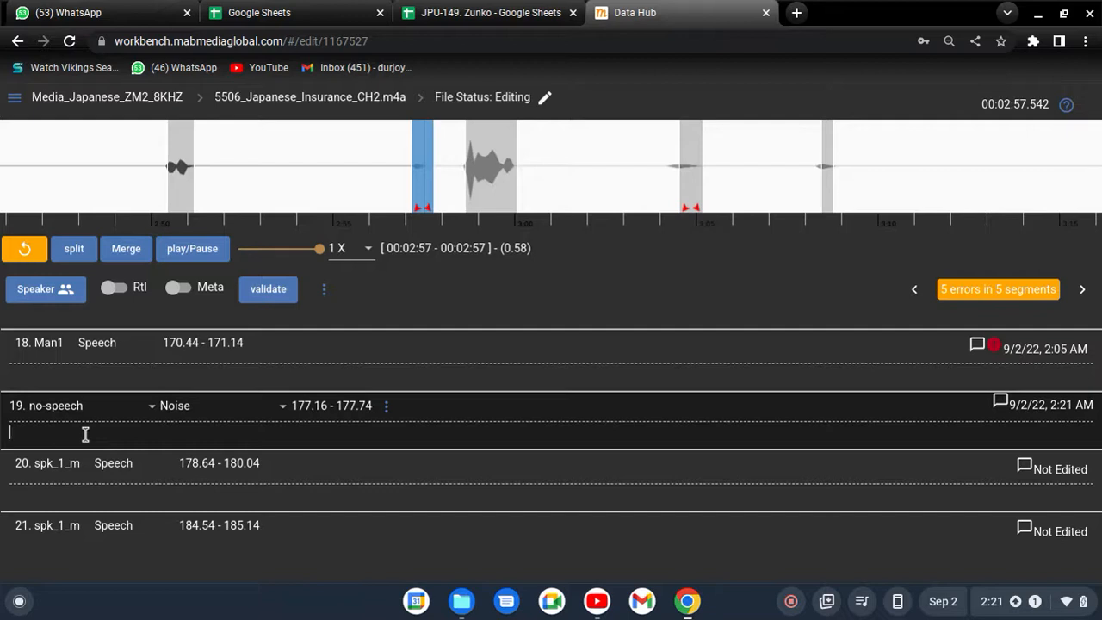
{"action": "right_click", "coordinate": [86, 434]}
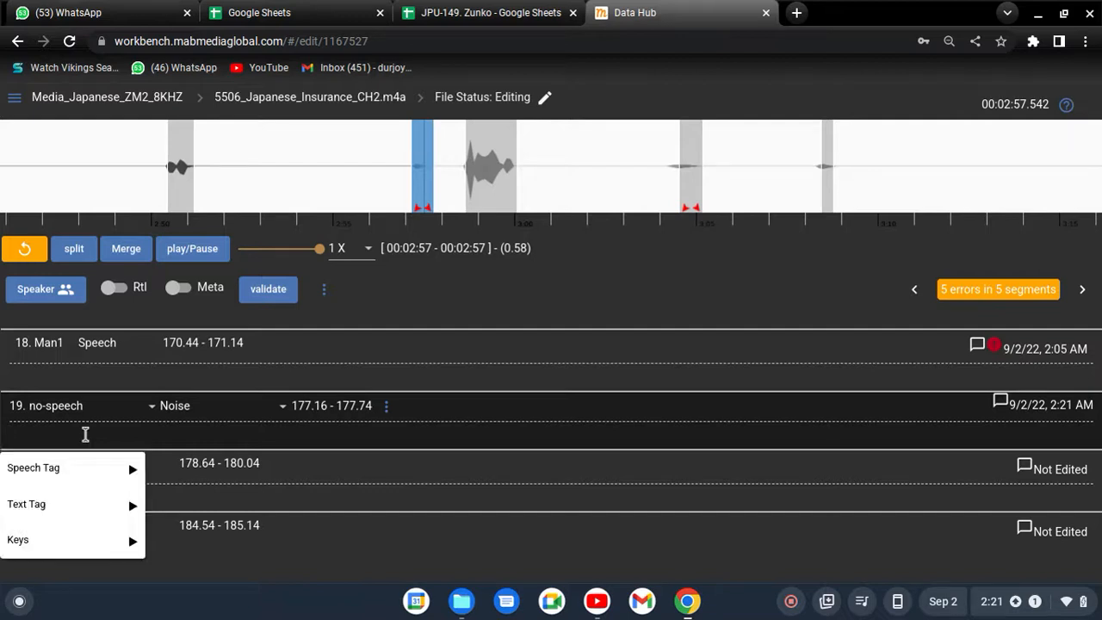
{"action": "mouse_move", "coordinate": [83, 514]}
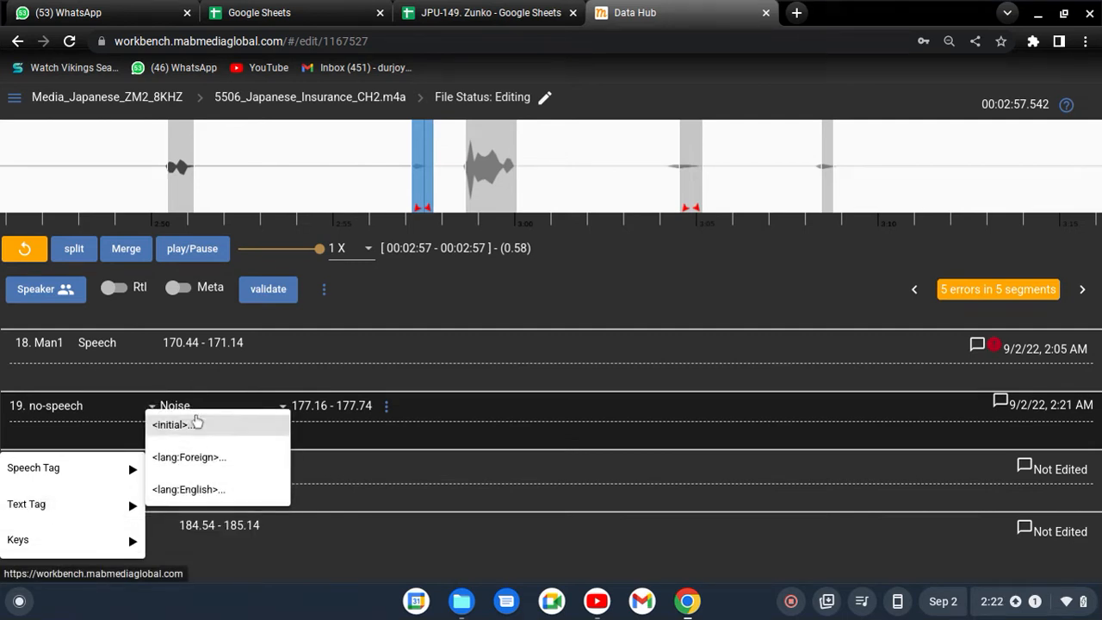
{"action": "mouse_move", "coordinate": [49, 545]}
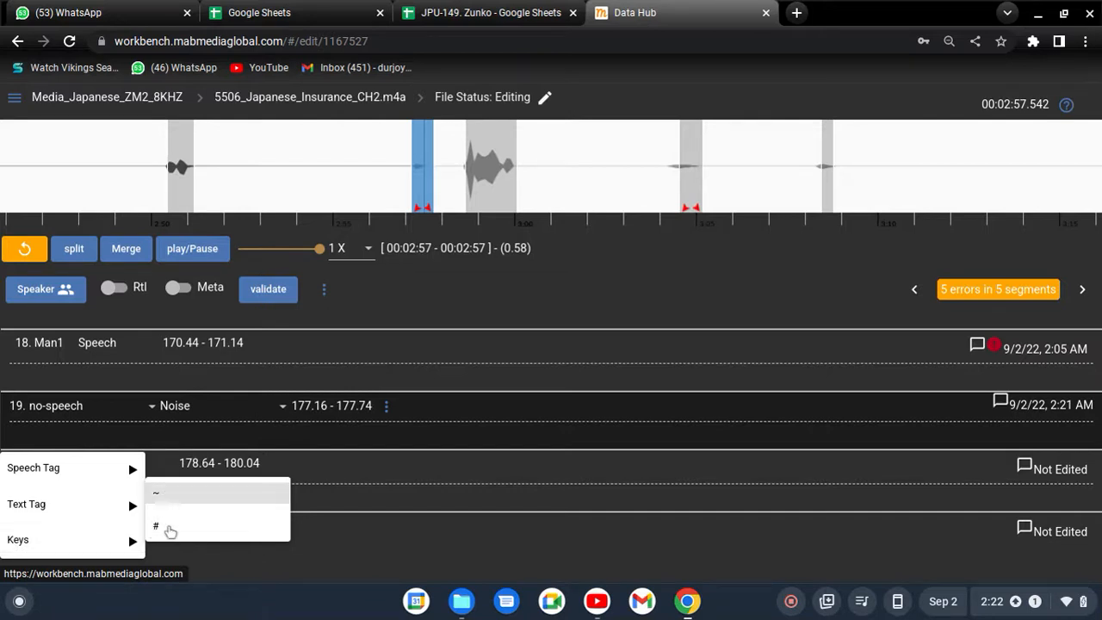
{"action": "mouse_move", "coordinate": [51, 506]}
{"action": "mouse_move", "coordinate": [61, 485]}
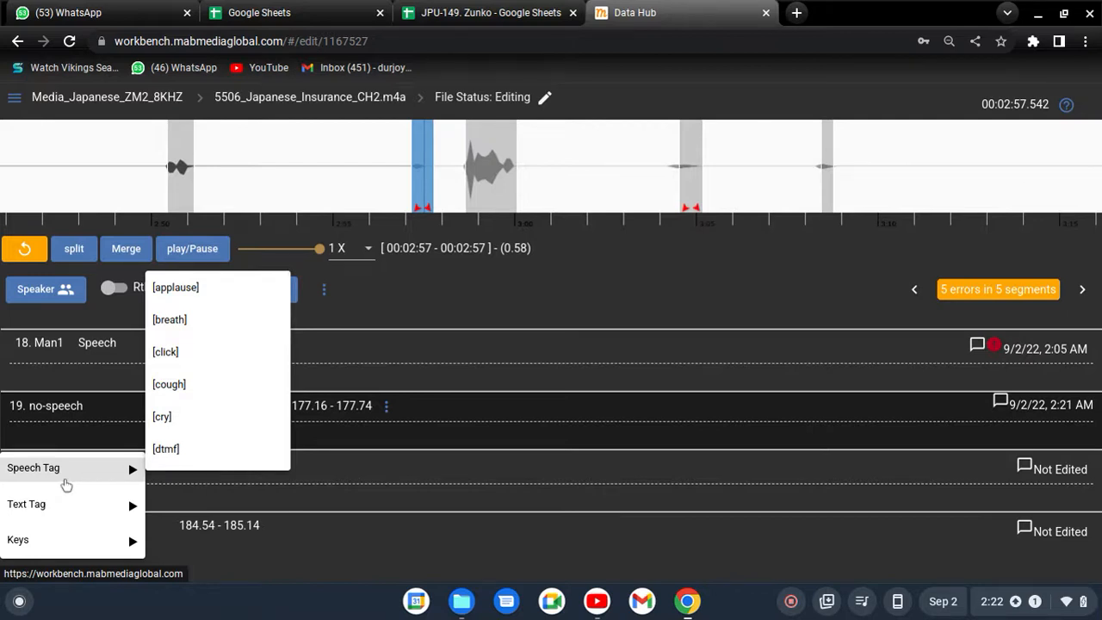
{"action": "scroll", "coordinate": [201, 319], "scroll_direction": "down", "scroll_amount": 4}
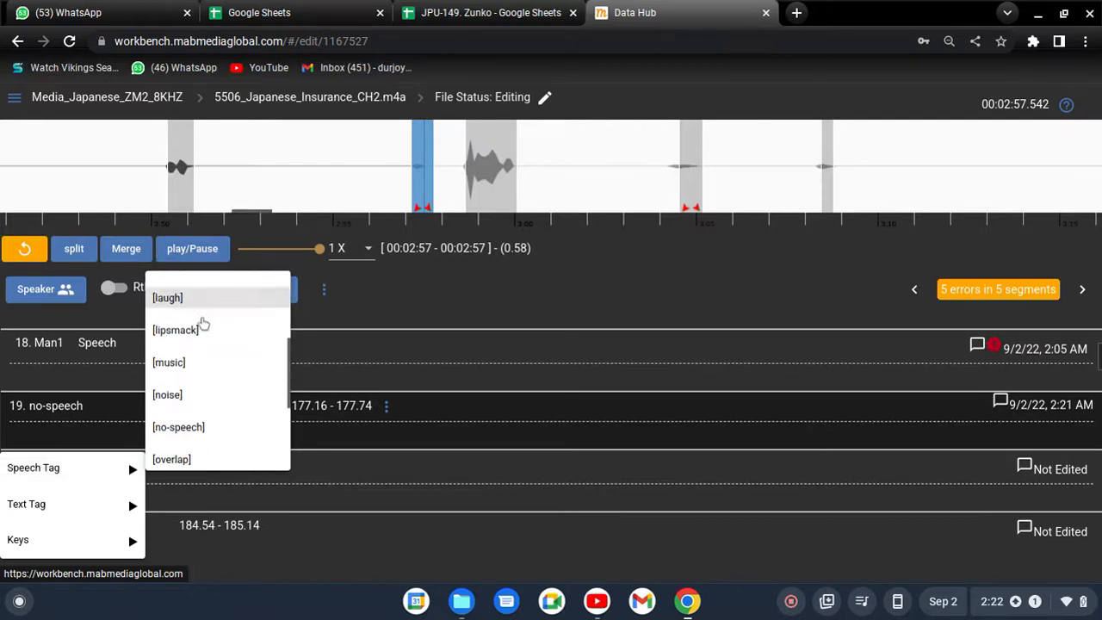
{"action": "scroll", "coordinate": [217, 370], "scroll_direction": "down", "scroll_amount": 1}
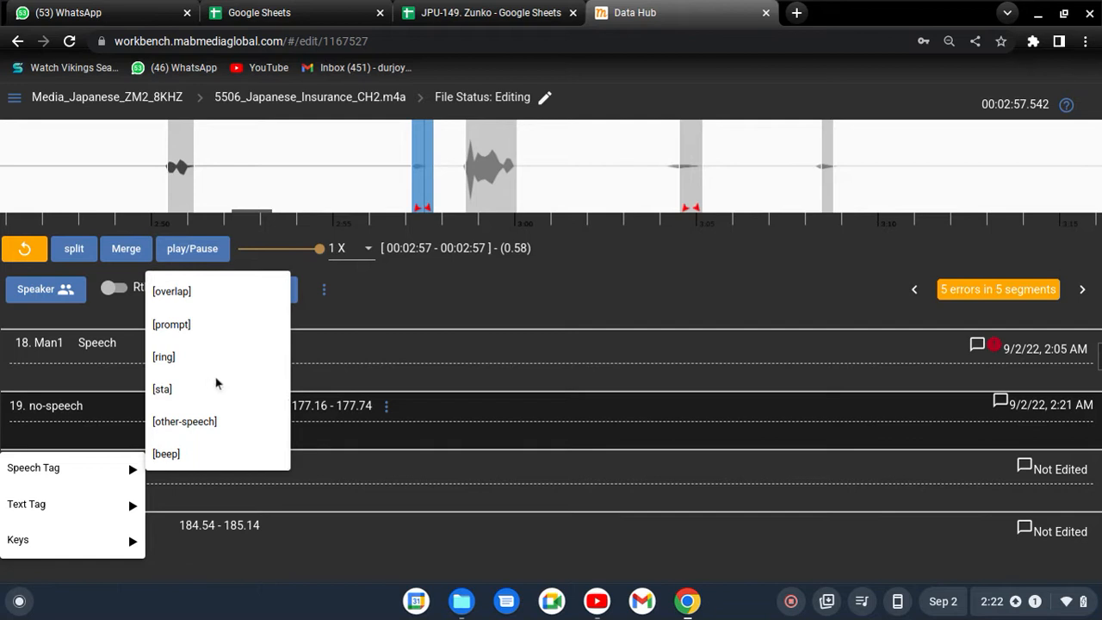
{"action": "scroll", "coordinate": [215, 434], "scroll_direction": "up", "scroll_amount": 4}
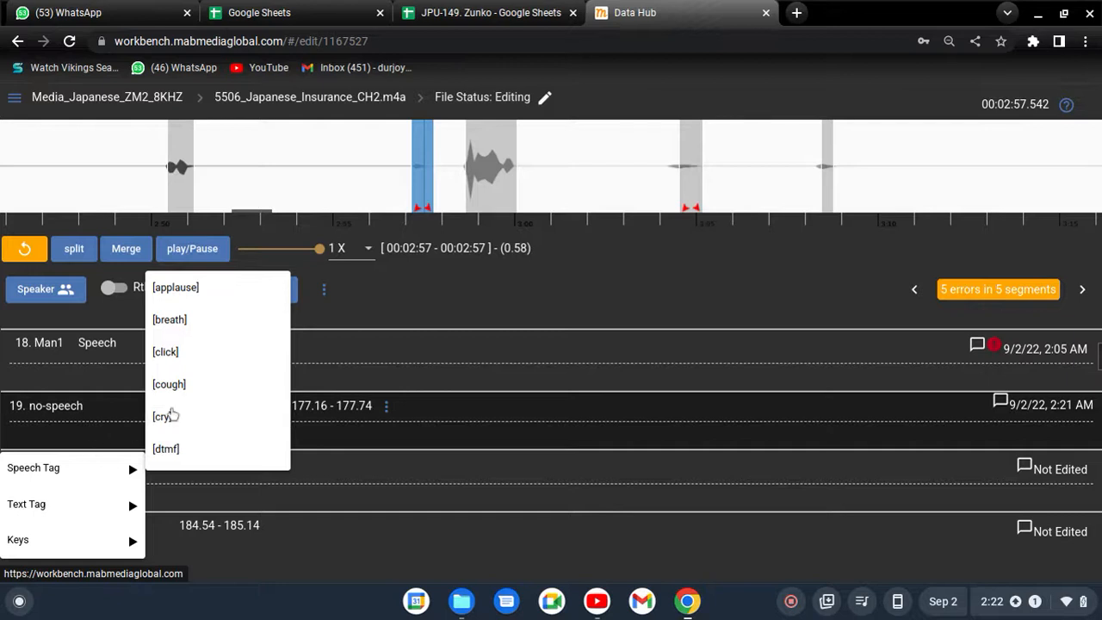
{"action": "left_click", "coordinate": [63, 423]}
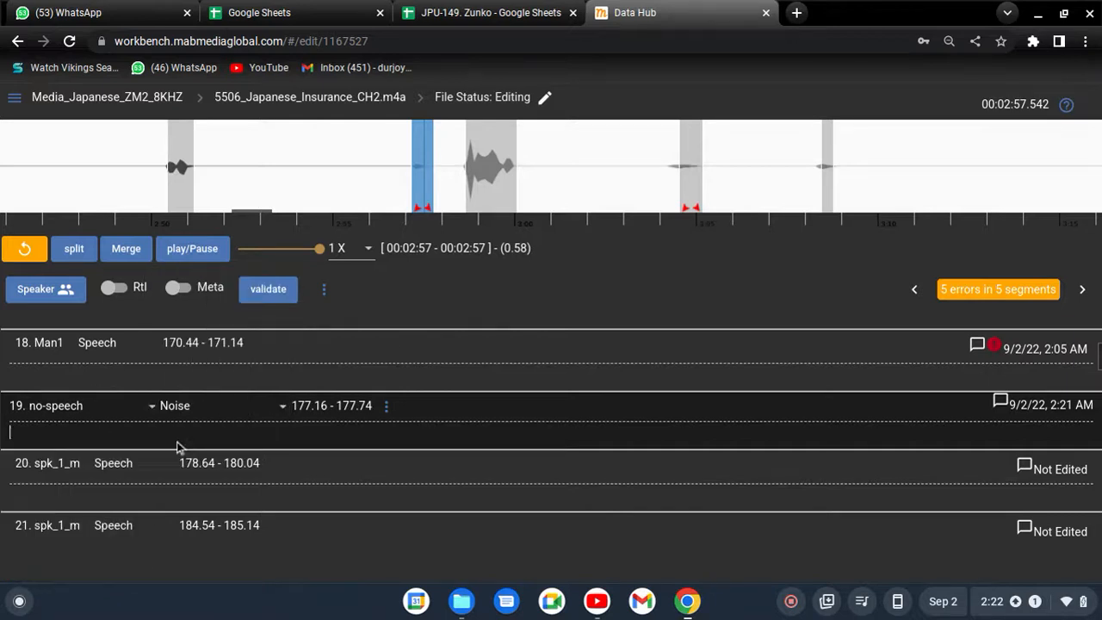
- Browse the speech tags for segment 19's transcription and insert the [noise] tag
{"action": "right_click", "coordinate": [137, 414]}
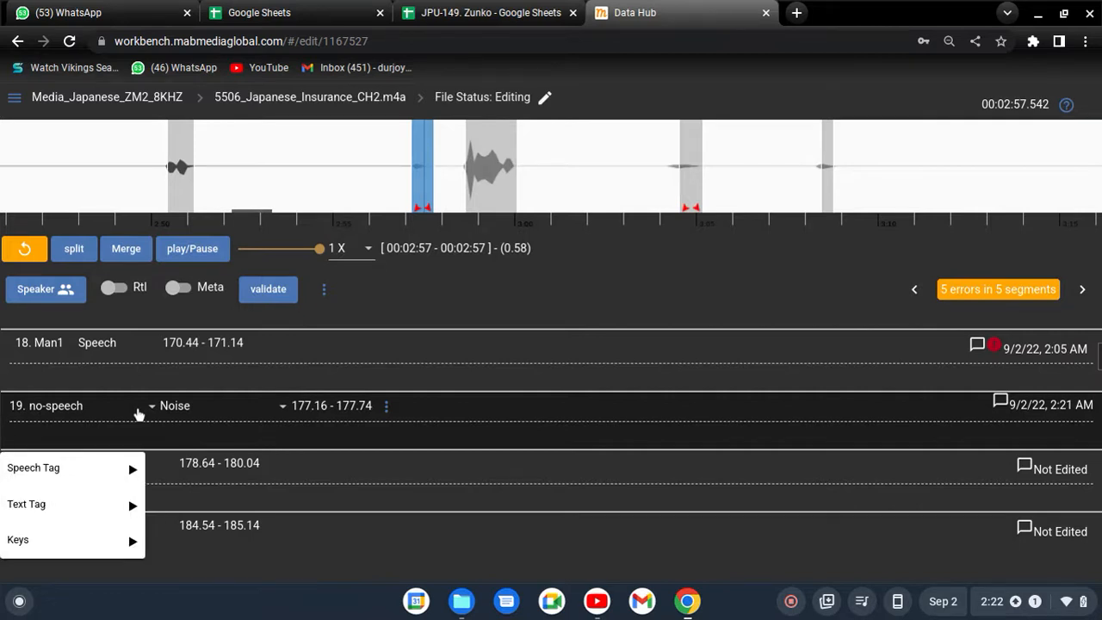
{"action": "mouse_move", "coordinate": [93, 470]}
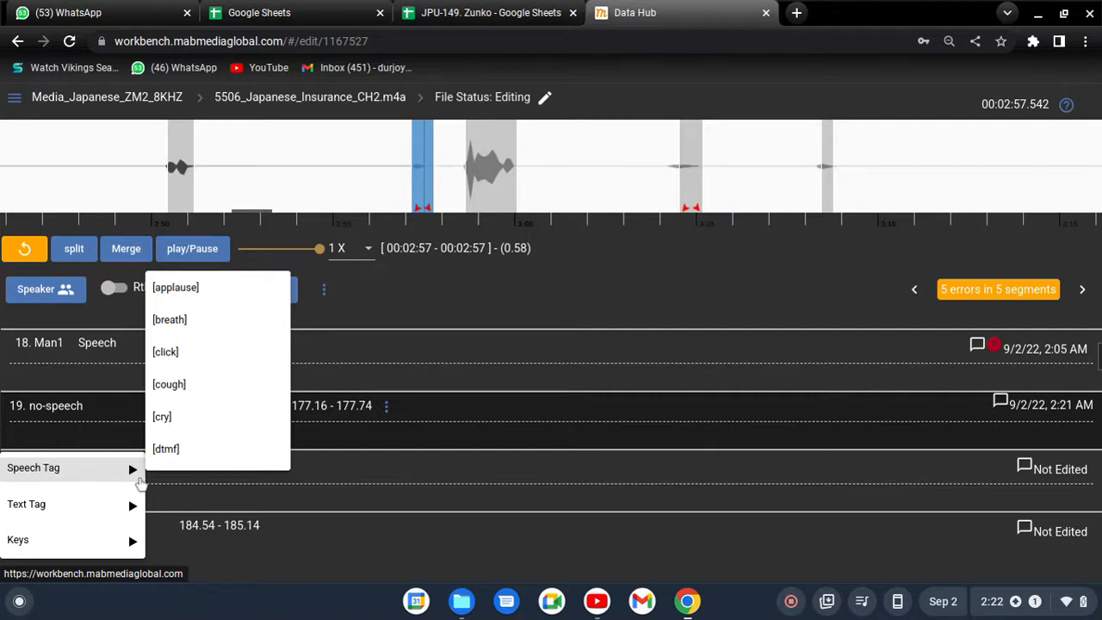
{"action": "scroll", "coordinate": [237, 327], "scroll_direction": "down", "scroll_amount": 2}
{"action": "scroll", "coordinate": [250, 353], "scroll_direction": "down", "scroll_amount": 4}
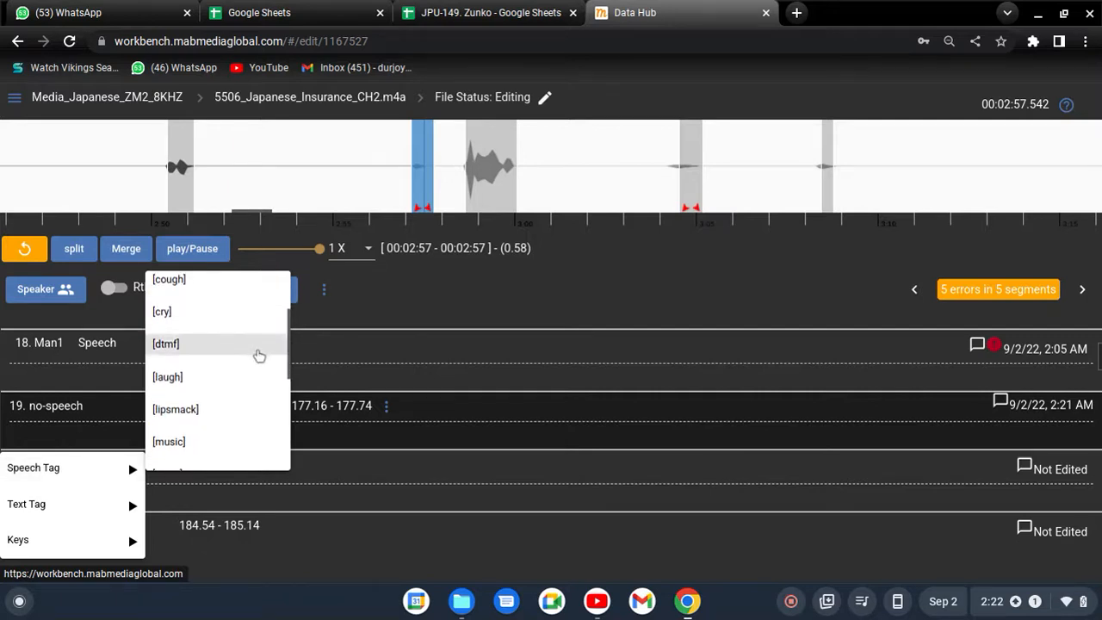
{"action": "scroll", "coordinate": [236, 375], "scroll_direction": "up", "scroll_amount": 6}
{"action": "scroll", "coordinate": [220, 335], "scroll_direction": "up", "scroll_amount": 1}
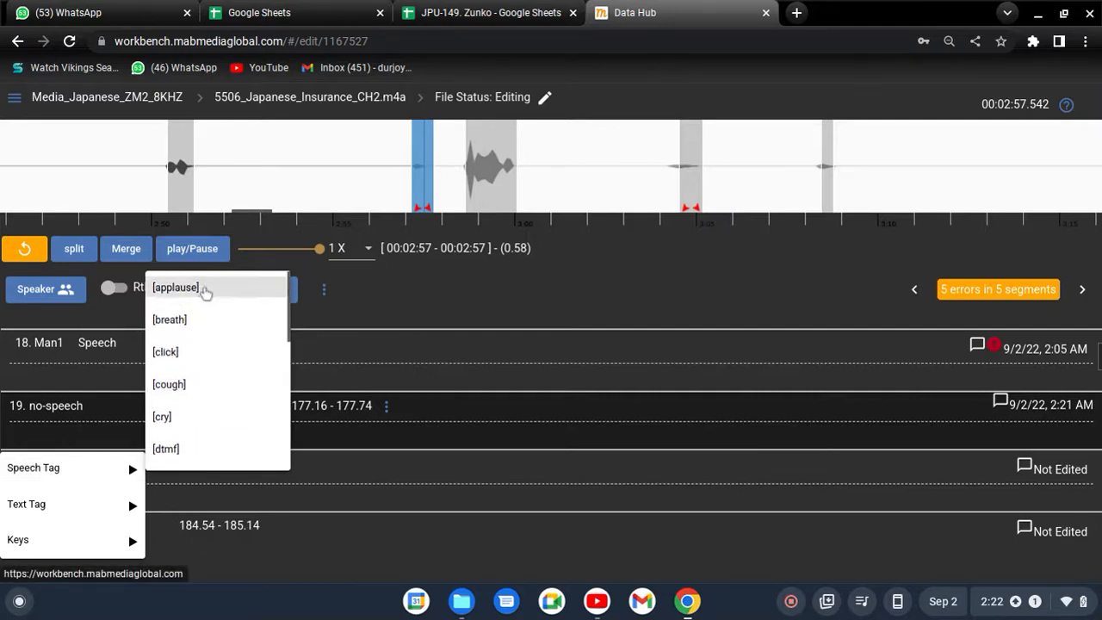
{"action": "scroll", "coordinate": [204, 342], "scroll_direction": "down", "scroll_amount": 2}
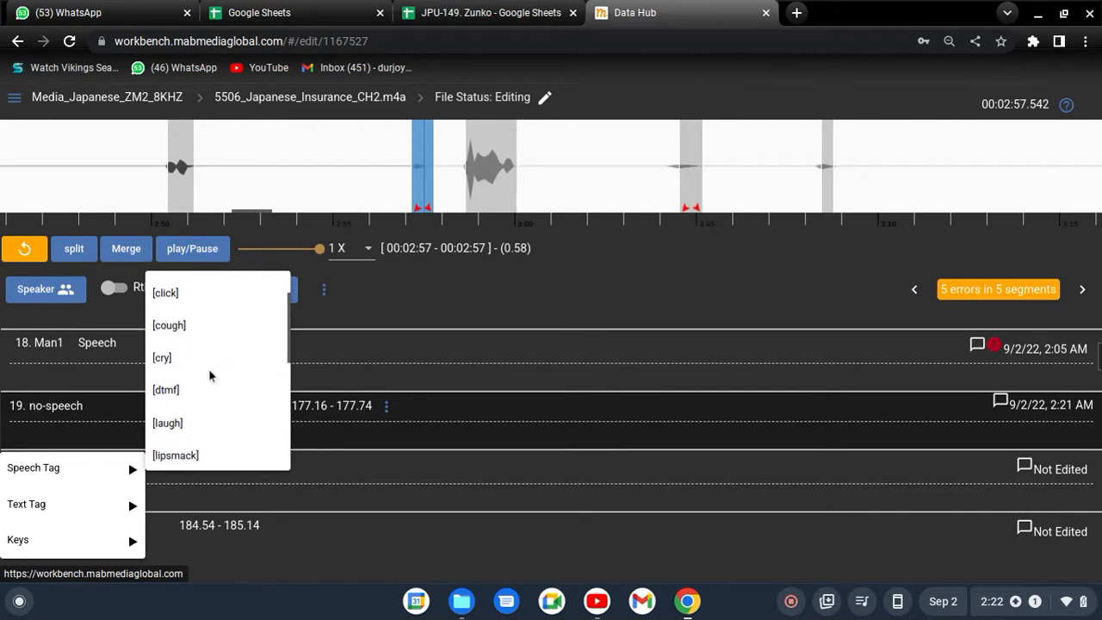
{"action": "scroll", "coordinate": [210, 361], "scroll_direction": "down", "scroll_amount": 1}
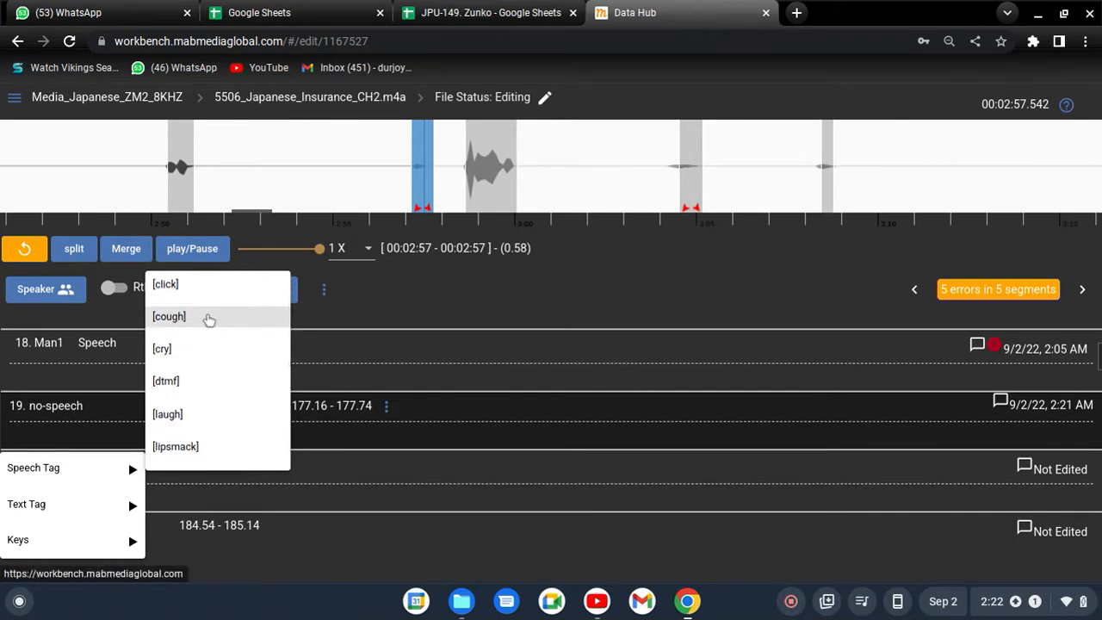
{"action": "scroll", "coordinate": [214, 370], "scroll_direction": "down", "scroll_amount": 1}
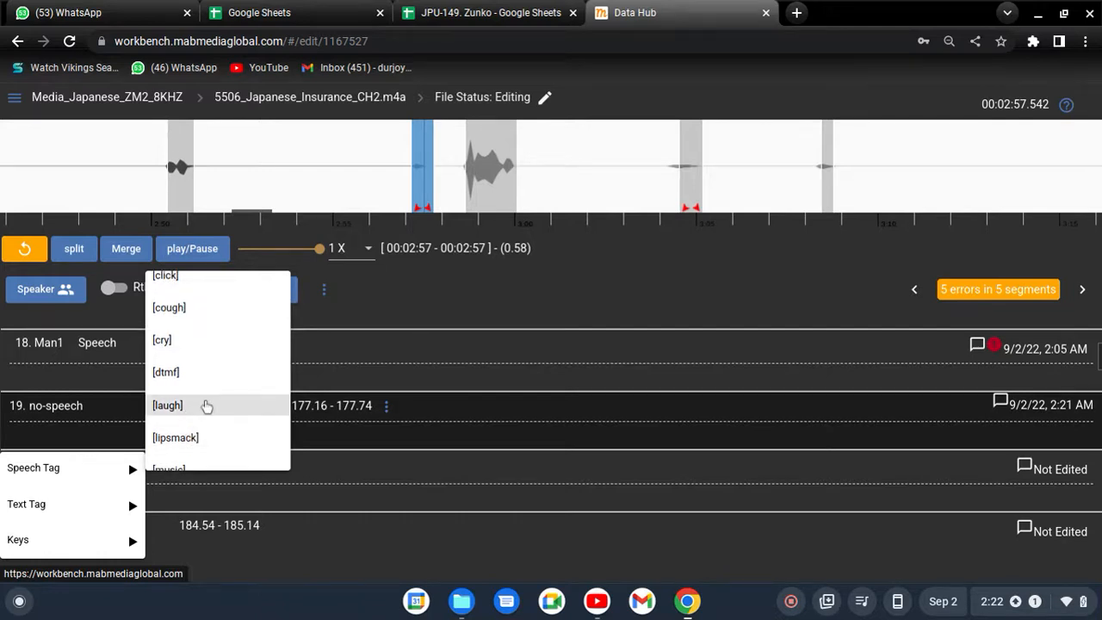
{"action": "scroll", "coordinate": [215, 370], "scroll_direction": "down", "scroll_amount": 3}
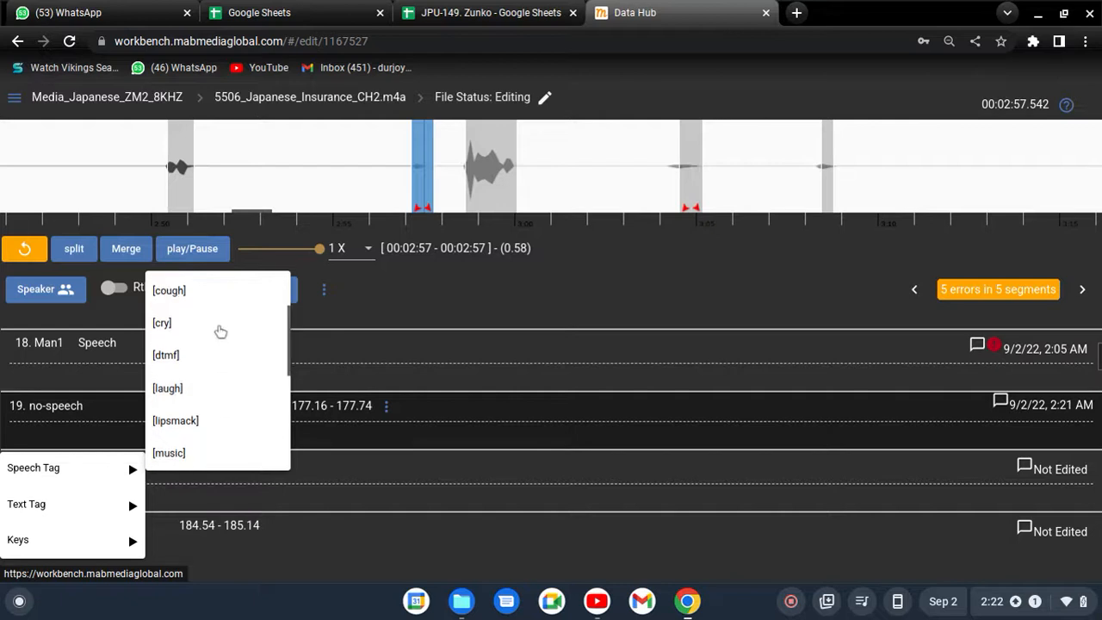
{"action": "scroll", "coordinate": [238, 414], "scroll_direction": "down", "scroll_amount": 2}
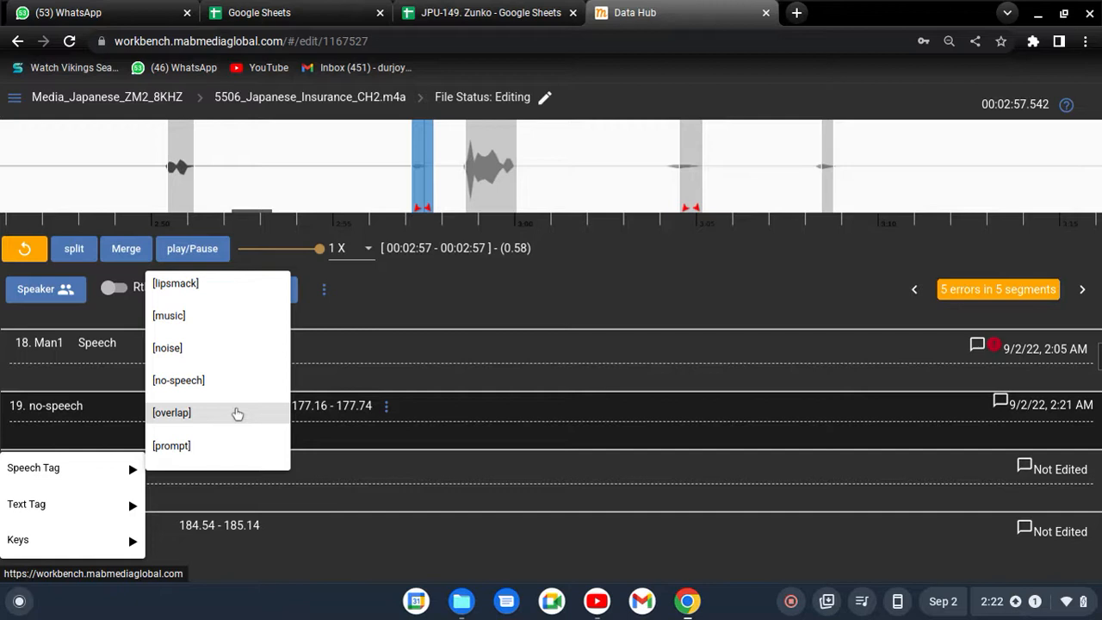
{"action": "left_click", "coordinate": [194, 349]}
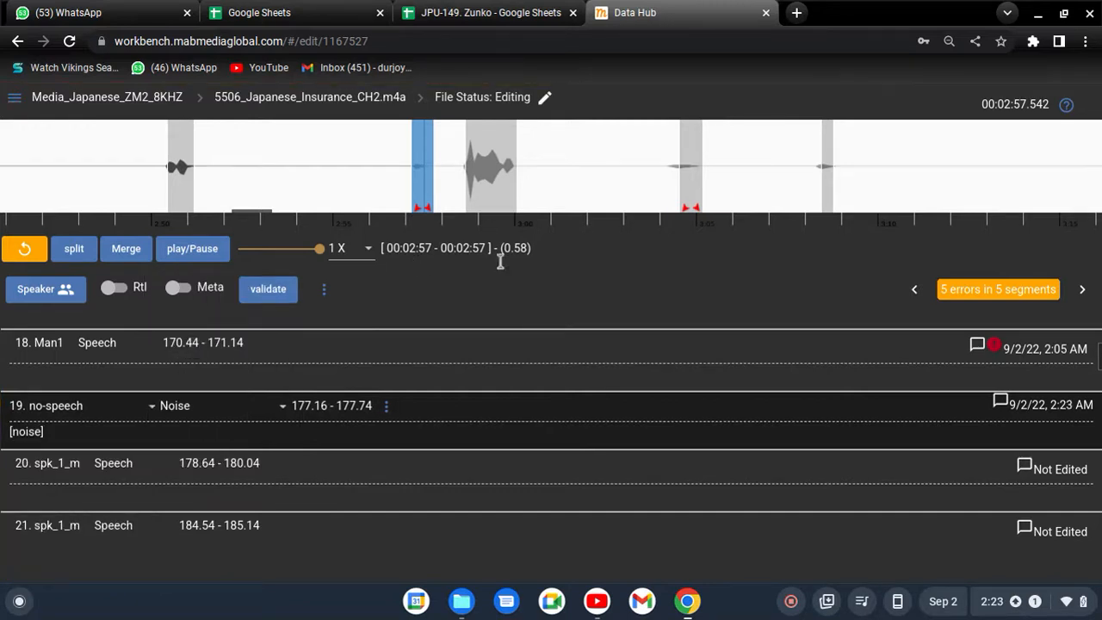
- Select segment 20, near 2:58 in the audio, and set its speaker to no-speech and its type to Noise
{"action": "left_click", "coordinate": [481, 164]}
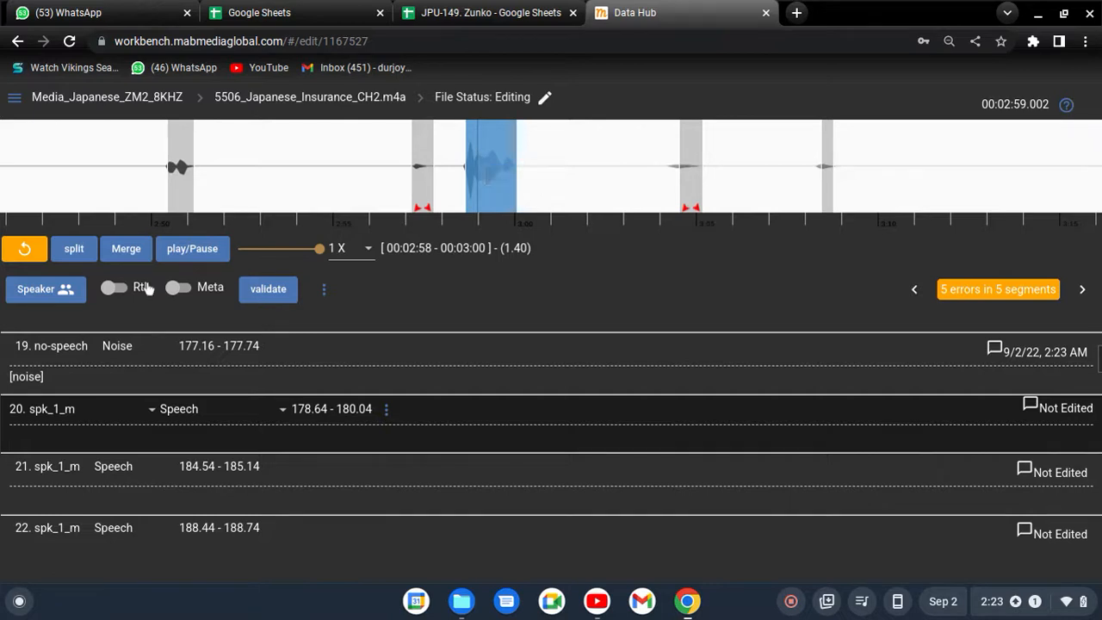
{"action": "left_click", "coordinate": [82, 376]}
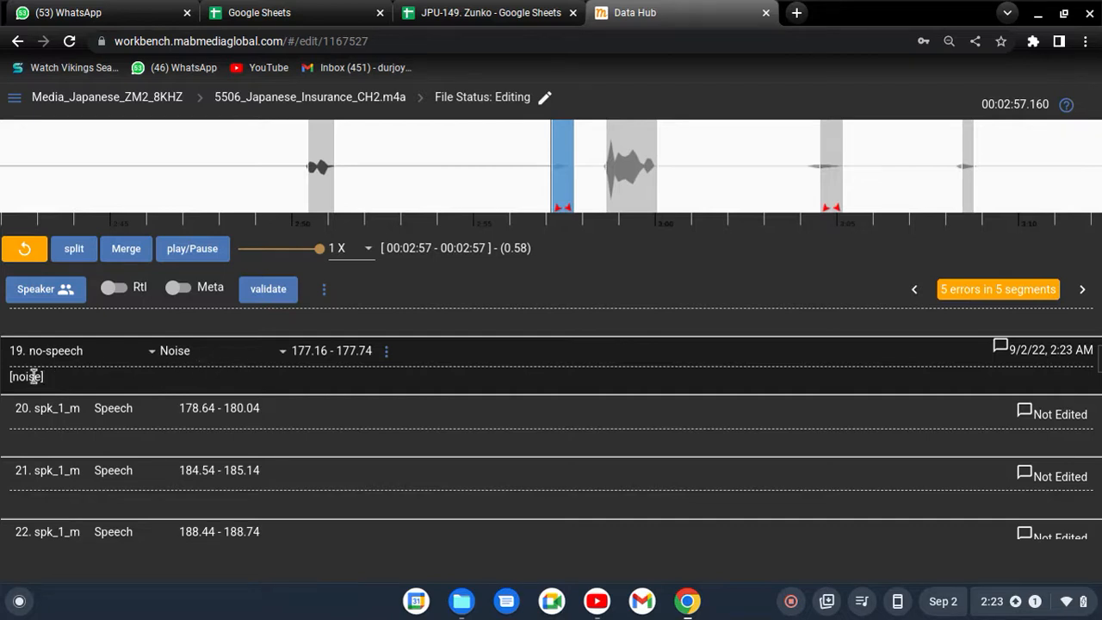
{"action": "left_click", "coordinate": [73, 446]}
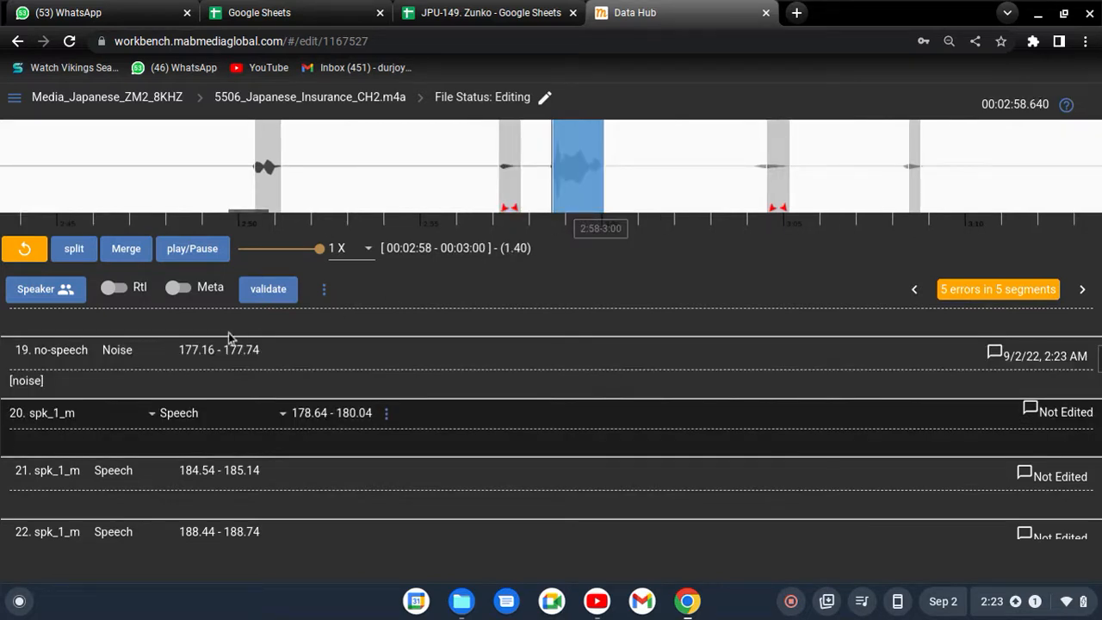
{"action": "left_click", "coordinate": [88, 415]}
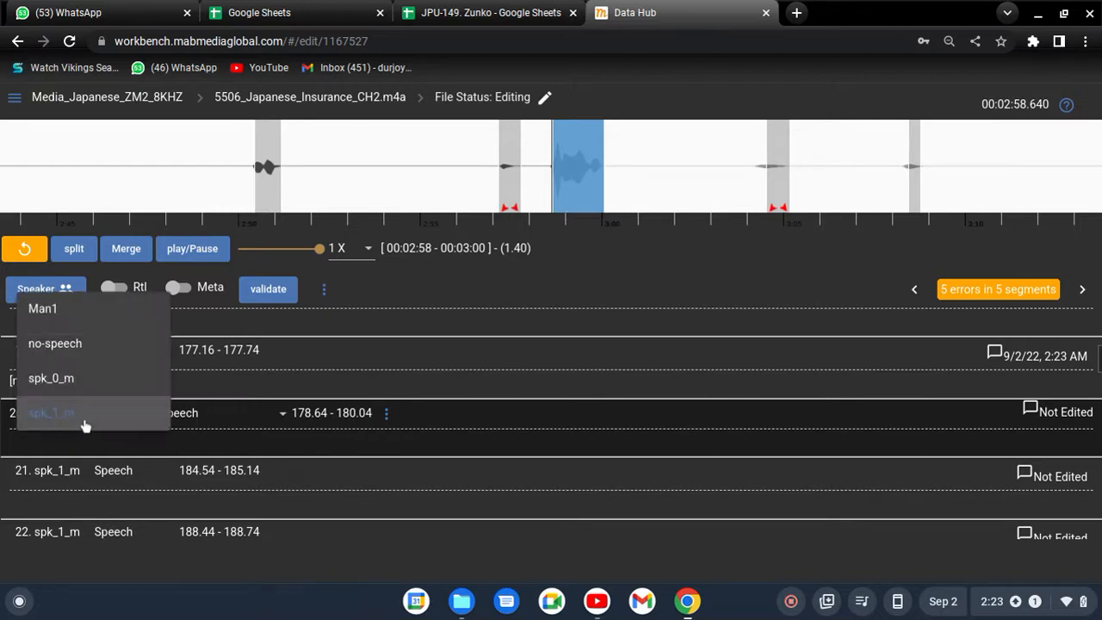
{"action": "left_click", "coordinate": [80, 355]}
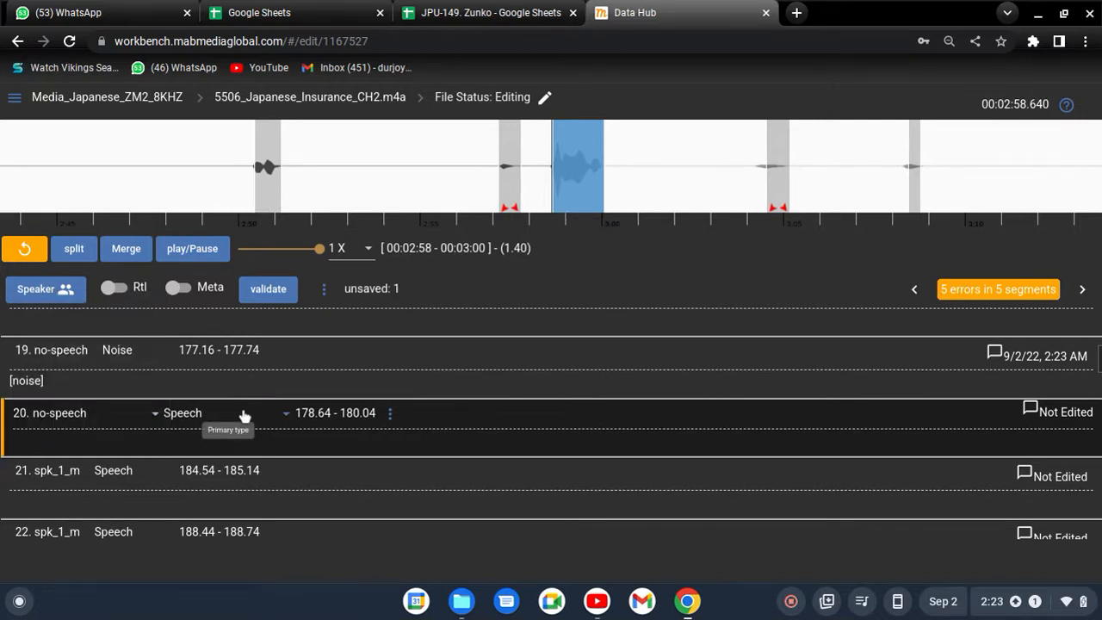
{"action": "left_click", "coordinate": [226, 413]}
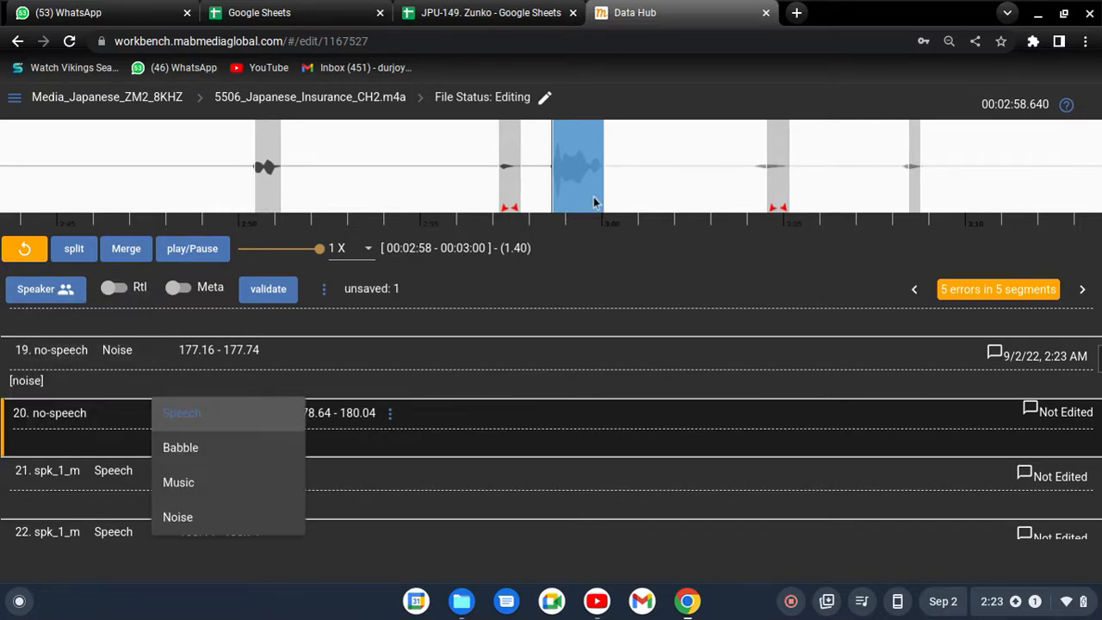
{"action": "left_click", "coordinate": [203, 521]}
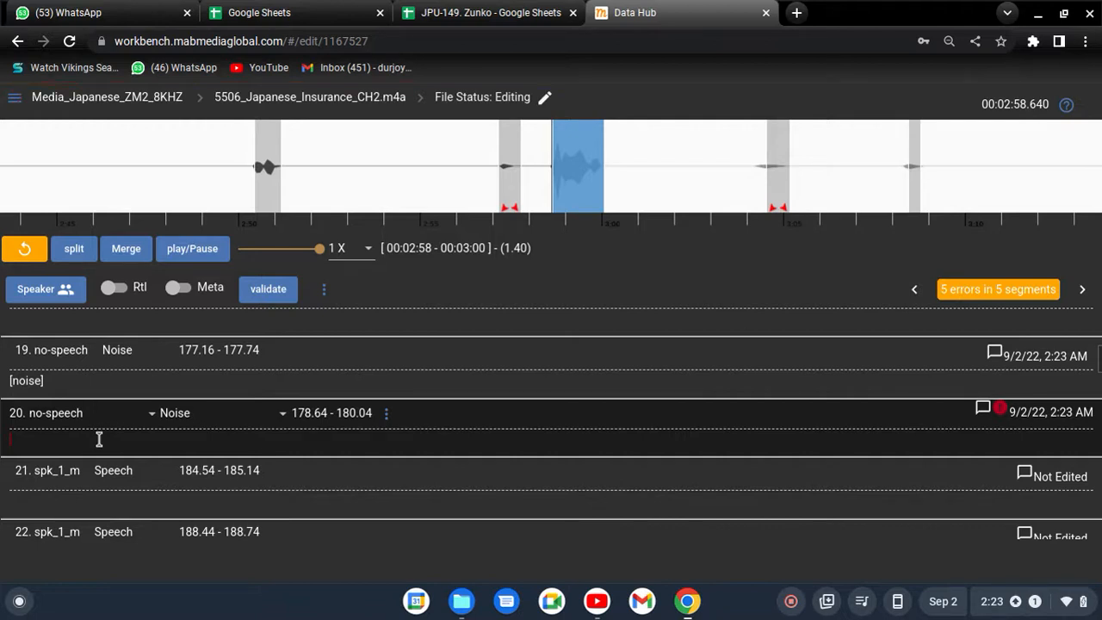
- Insert the [noise] speech tag in segment 20's transcription
{"action": "right_click", "coordinate": [99, 439]}
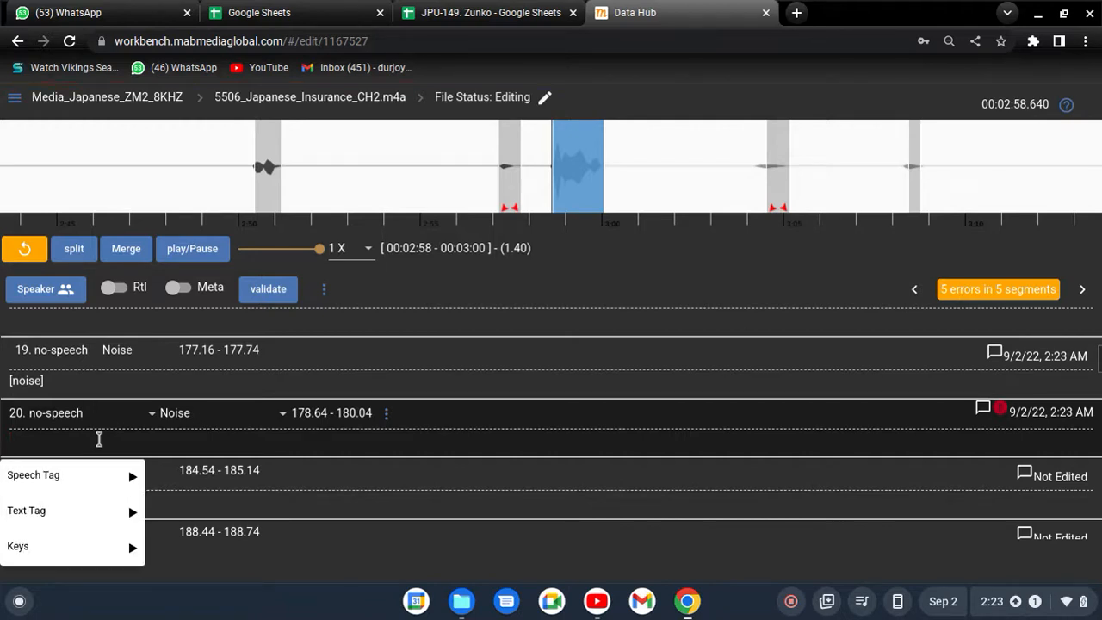
{"action": "mouse_move", "coordinate": [69, 474]}
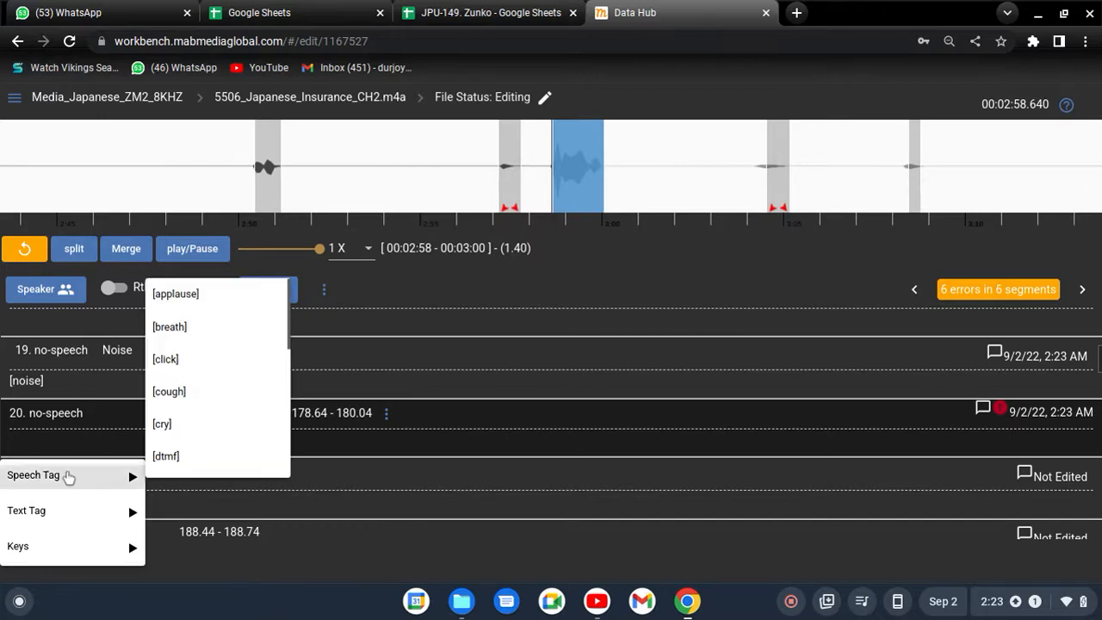
{"action": "scroll", "coordinate": [246, 335], "scroll_direction": "down", "scroll_amount": 5}
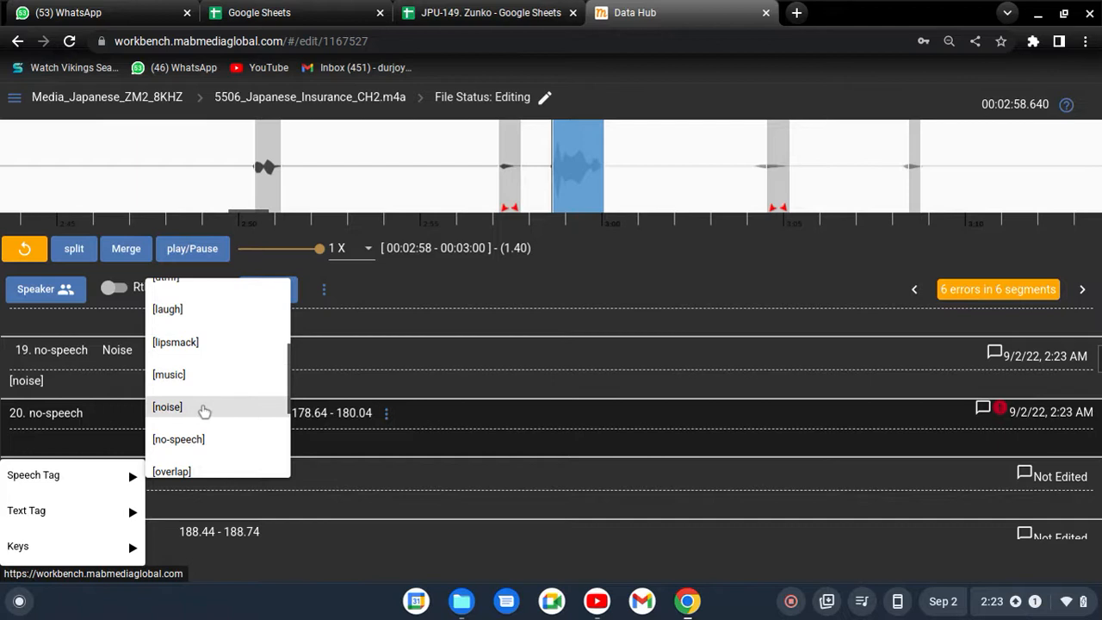
{"action": "left_click", "coordinate": [202, 411]}
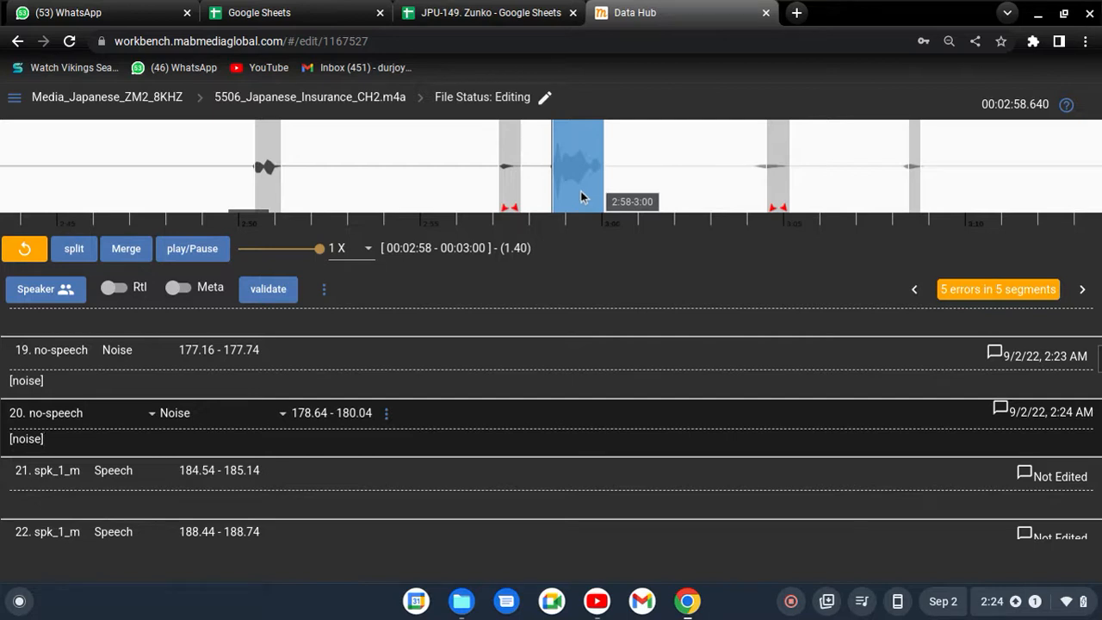
- Review the speaker and type options of segment 20, keeping no-speech and Noise
{"action": "left_click", "coordinate": [75, 414]}
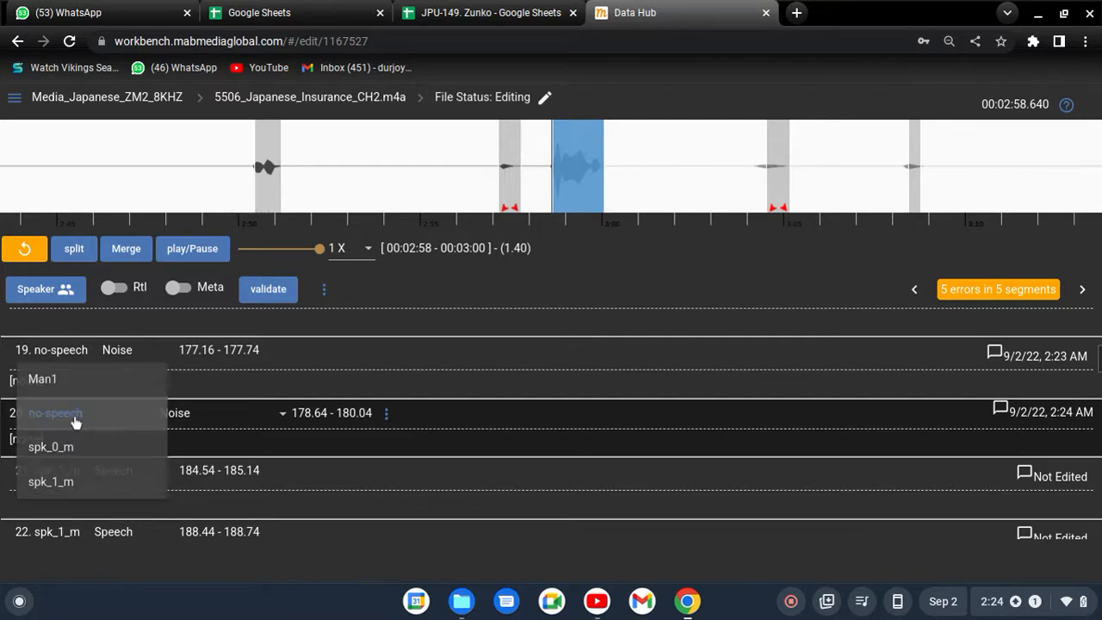
{"action": "left_click", "coordinate": [74, 420]}
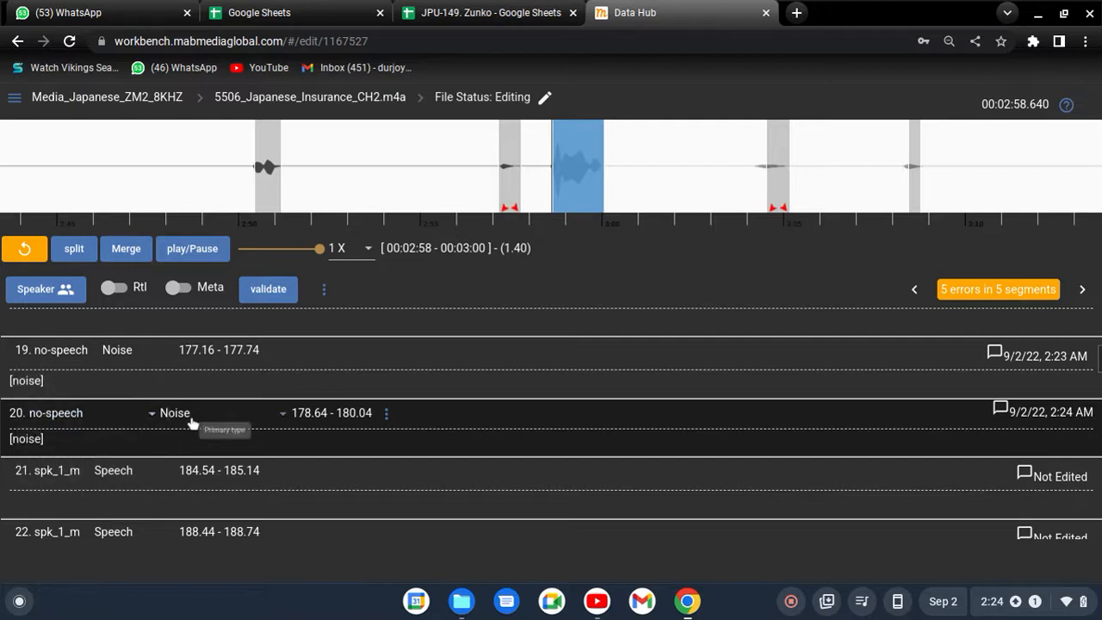
{"action": "left_click", "coordinate": [185, 418]}
{"action": "left_click", "coordinate": [208, 421]}
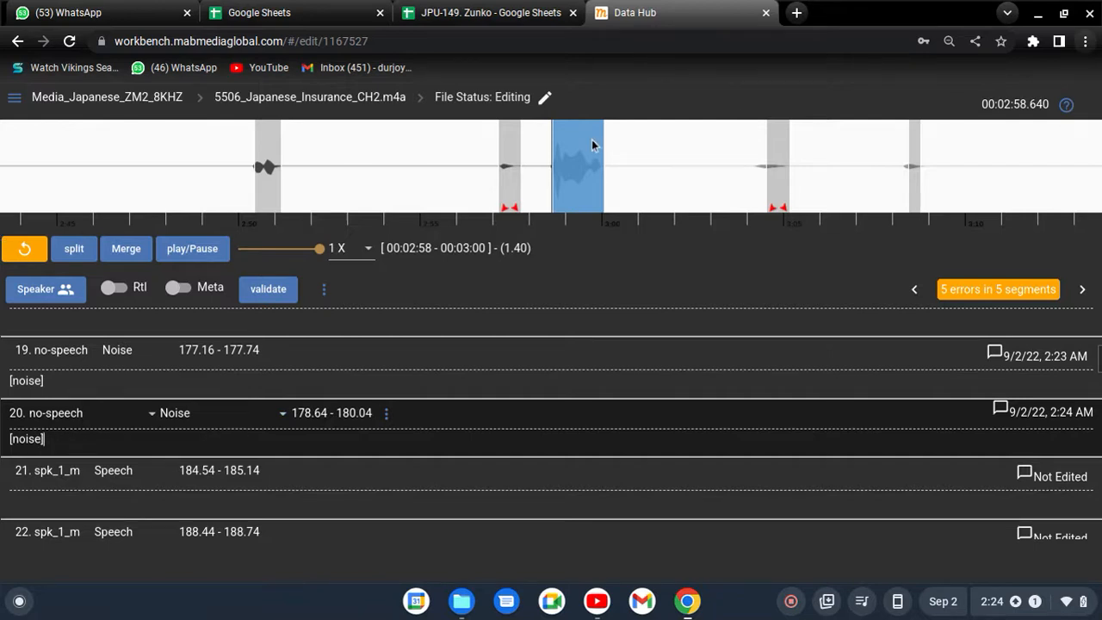
- Extend the start of segment 21, near 3:04, to 184.22 and classify it with speaker no-speech and type Noise
{"action": "left_click", "coordinate": [780, 174]}
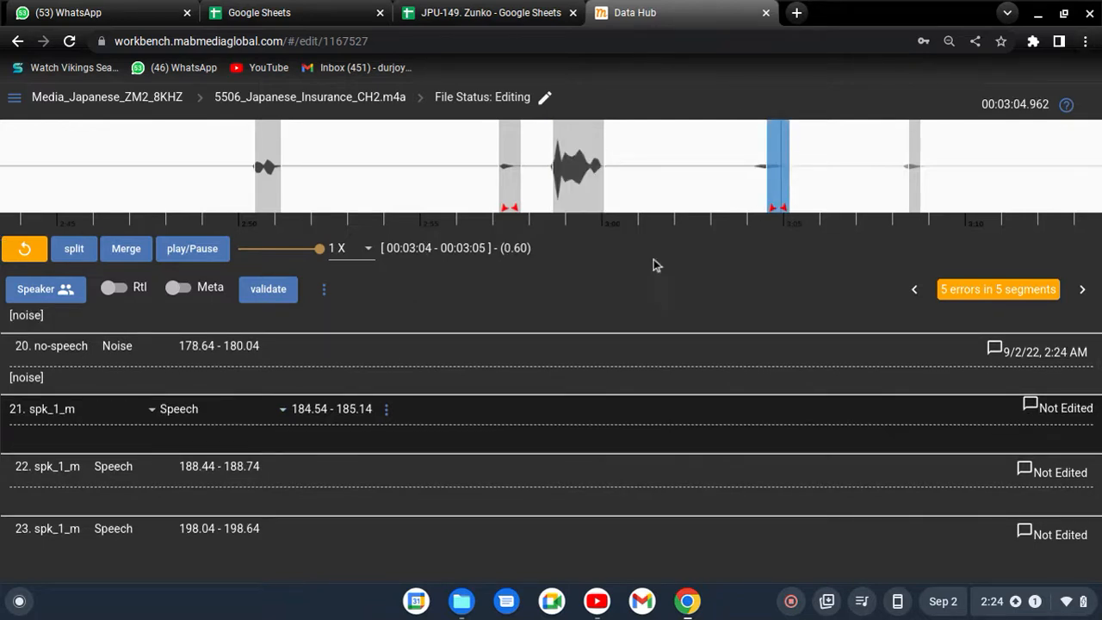
{"action": "left_click_drag", "start_coordinate": [767, 172], "coordinate": [757, 172]}
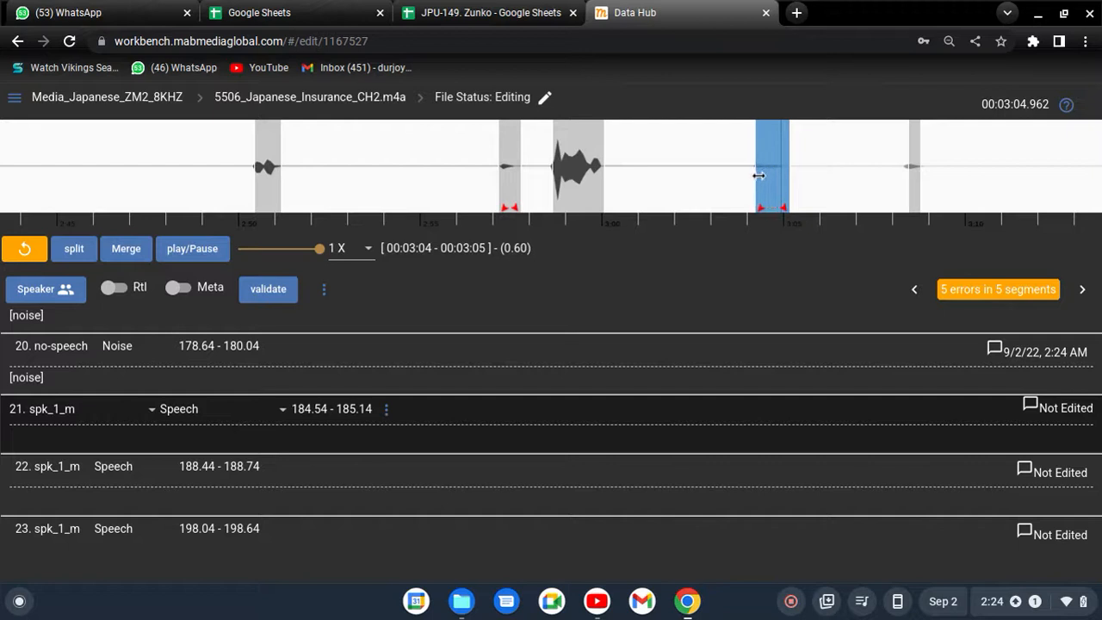
{"action": "left_click", "coordinate": [89, 417]}
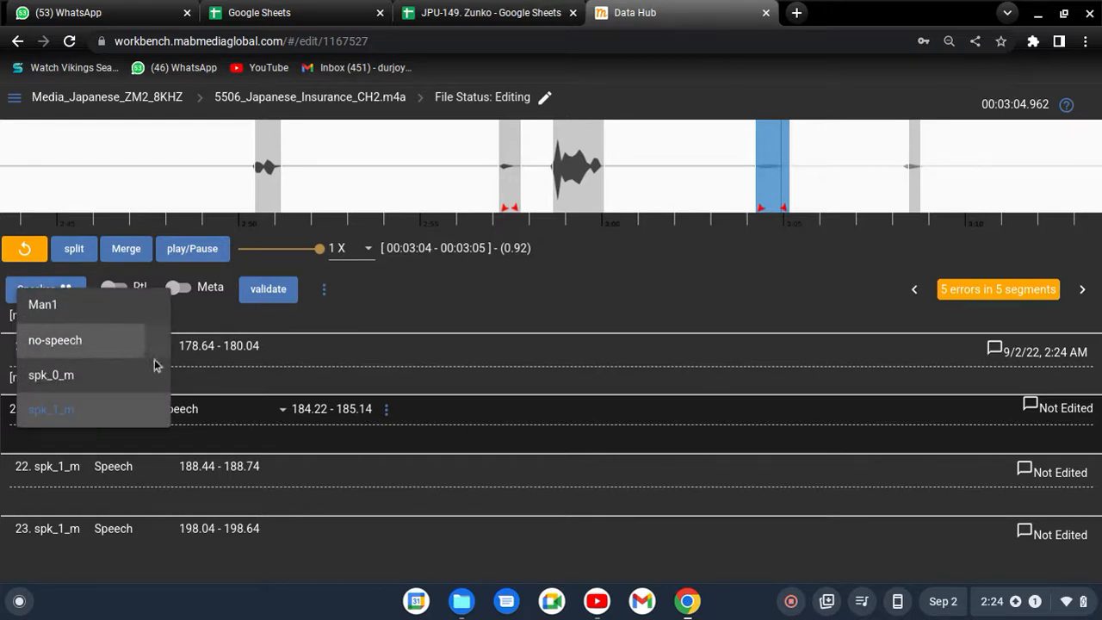
{"action": "left_click", "coordinate": [88, 342]}
{"action": "left_click", "coordinate": [229, 420]}
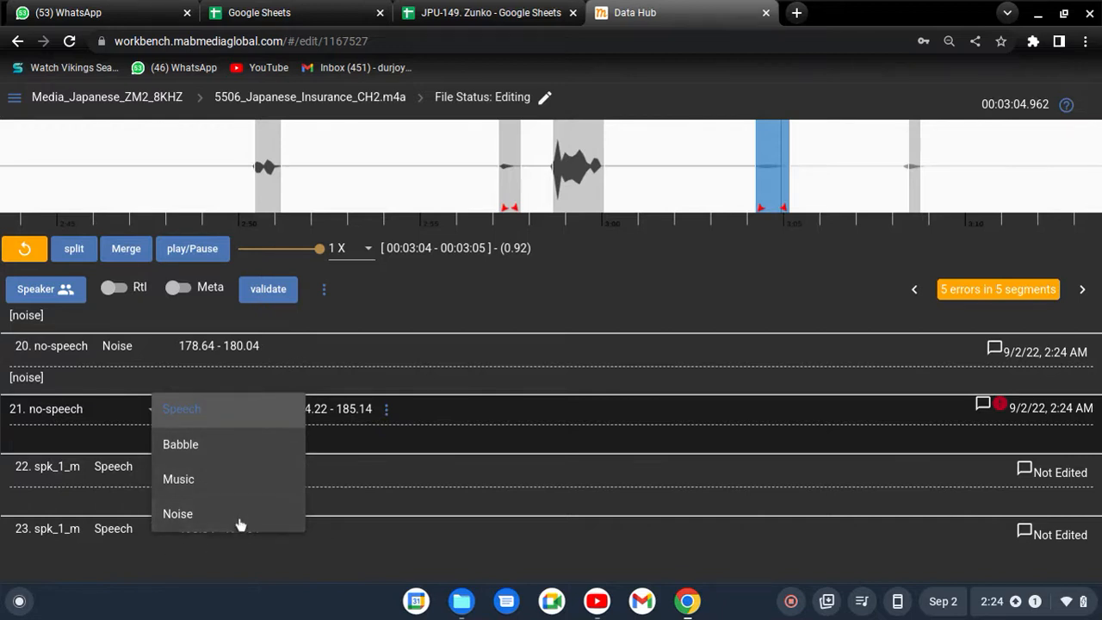
{"action": "left_click", "coordinate": [206, 514]}
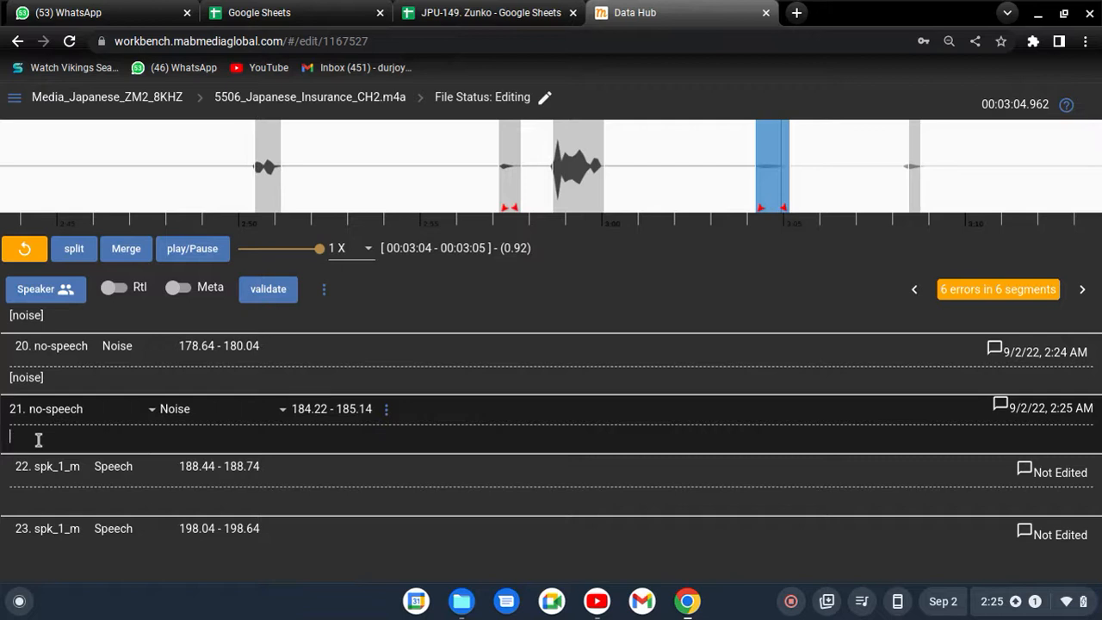
- Insert the [noise] speech tag in segment 21's transcription
{"action": "right_click", "coordinate": [39, 440]}
{"action": "mouse_move", "coordinate": [54, 474]}
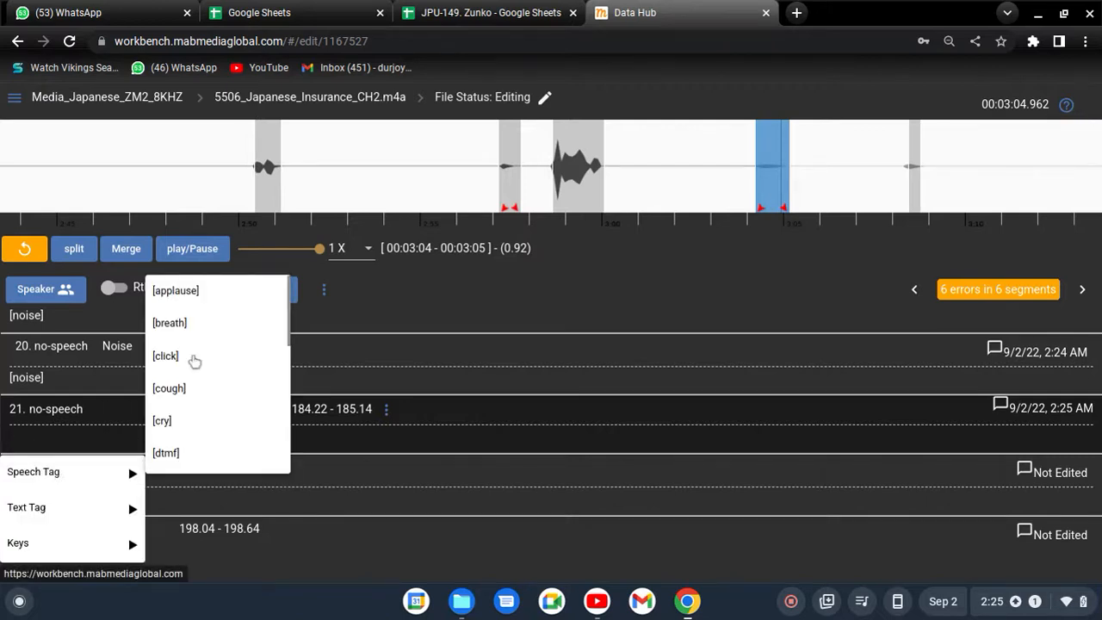
{"action": "scroll", "coordinate": [197, 374], "scroll_direction": "down", "scroll_amount": 2}
{"action": "scroll", "coordinate": [196, 375], "scroll_direction": "down", "scroll_amount": 2}
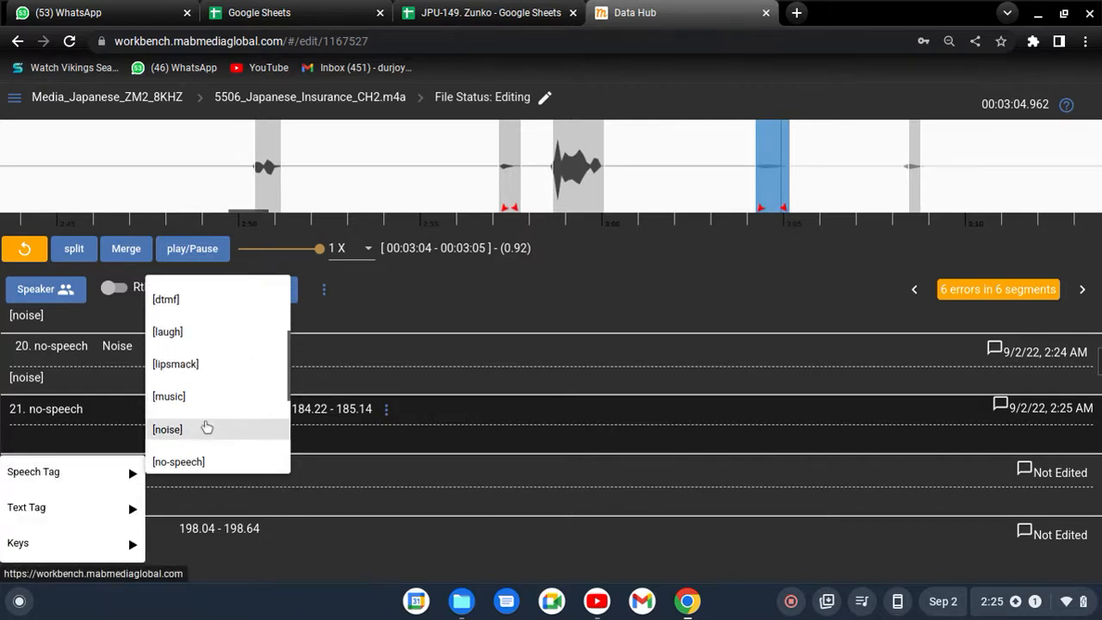
{"action": "left_click", "coordinate": [197, 431]}
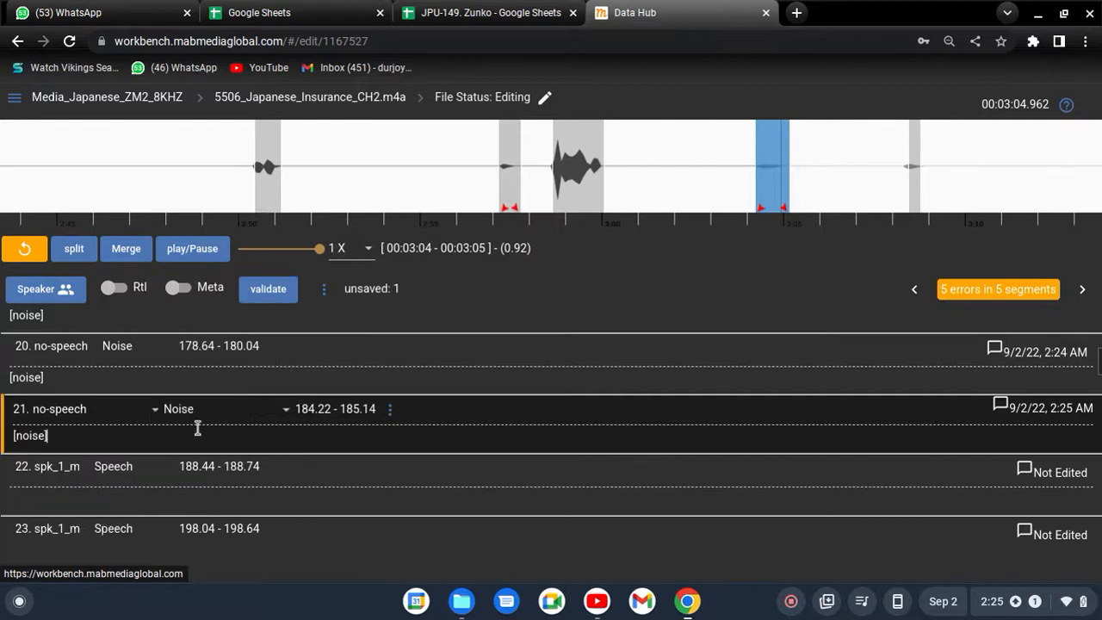
- Review the speech tags available for segment 21's transcription, from [applause] through [noise] to [ring] and [sta]
{"action": "right_click", "coordinate": [303, 433]}
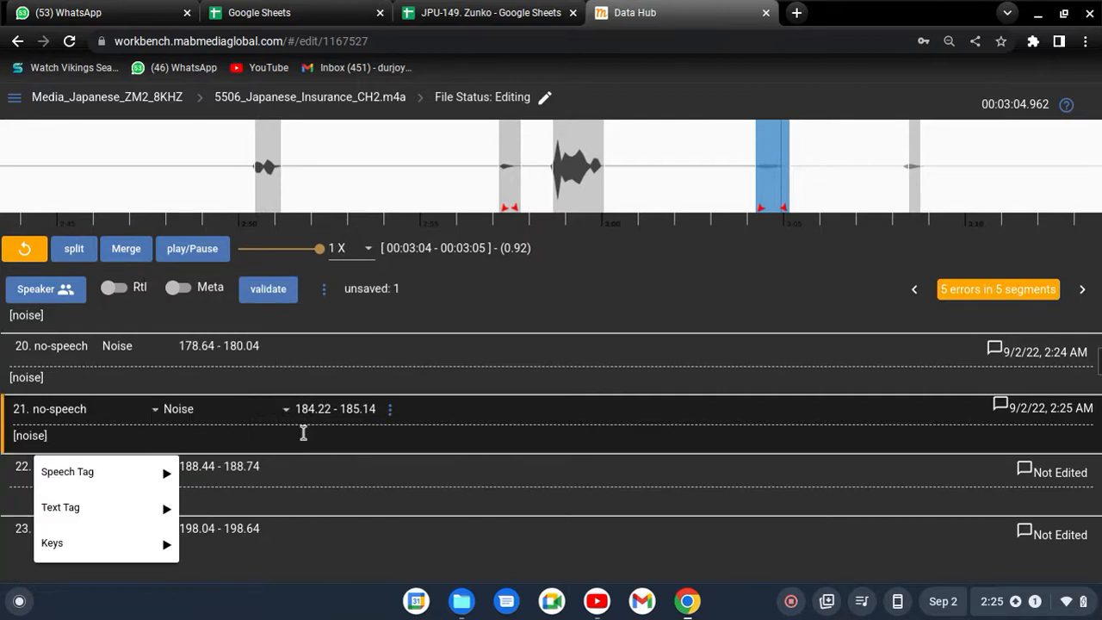
{"action": "mouse_move", "coordinate": [88, 469]}
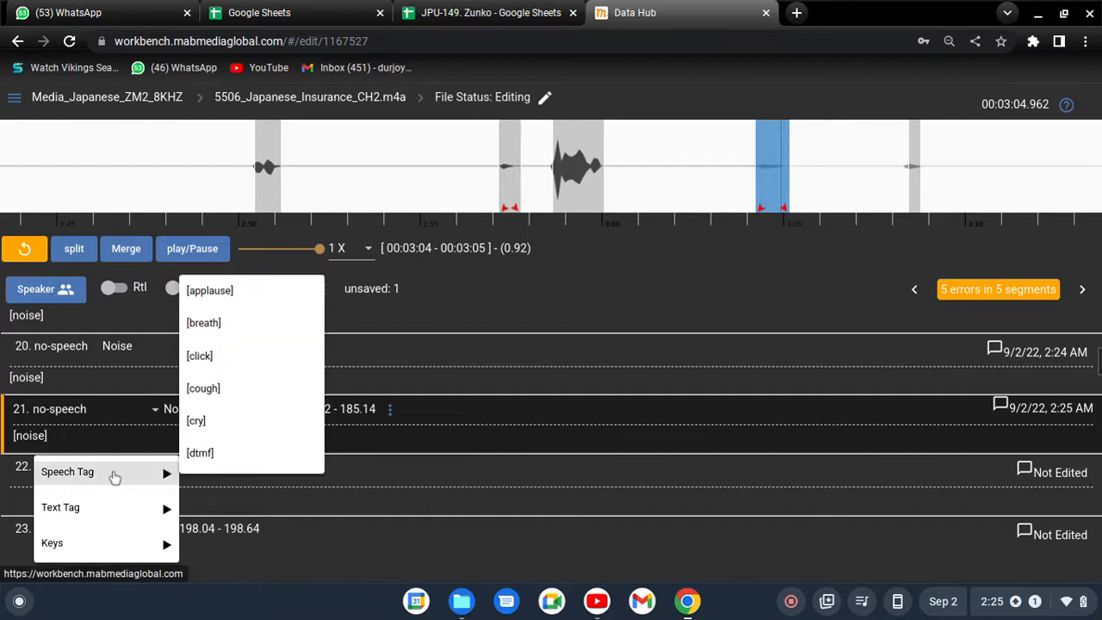
{"action": "scroll", "coordinate": [221, 362], "scroll_direction": "down", "scroll_amount": 5}
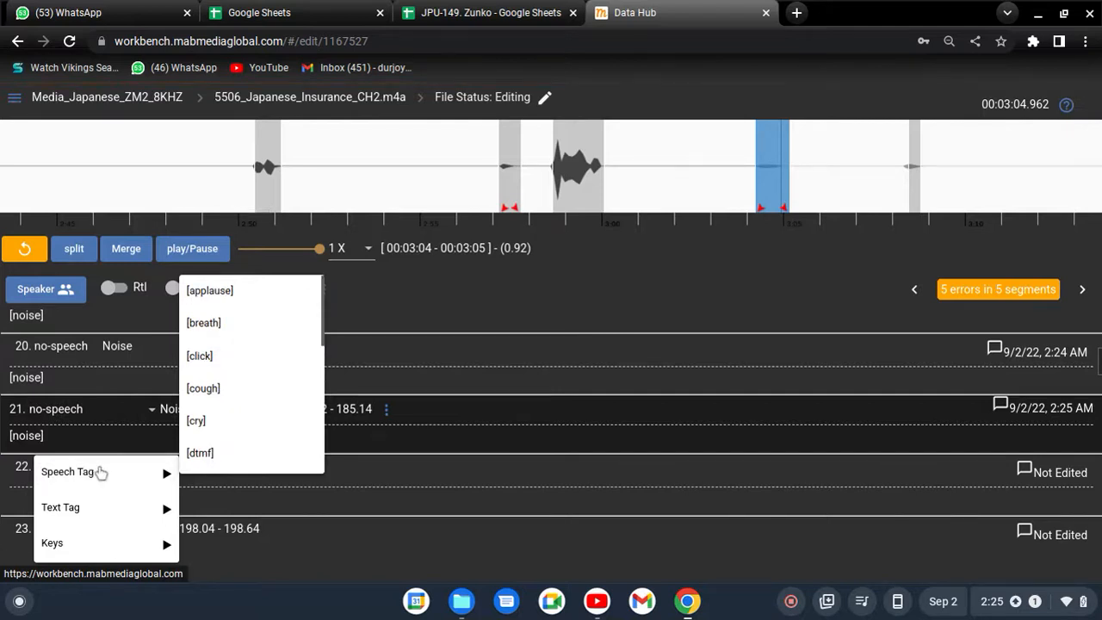
{"action": "scroll", "coordinate": [261, 387], "scroll_direction": "down", "scroll_amount": 4}
{"action": "scroll", "coordinate": [271, 413], "scroll_direction": "up", "scroll_amount": 4}
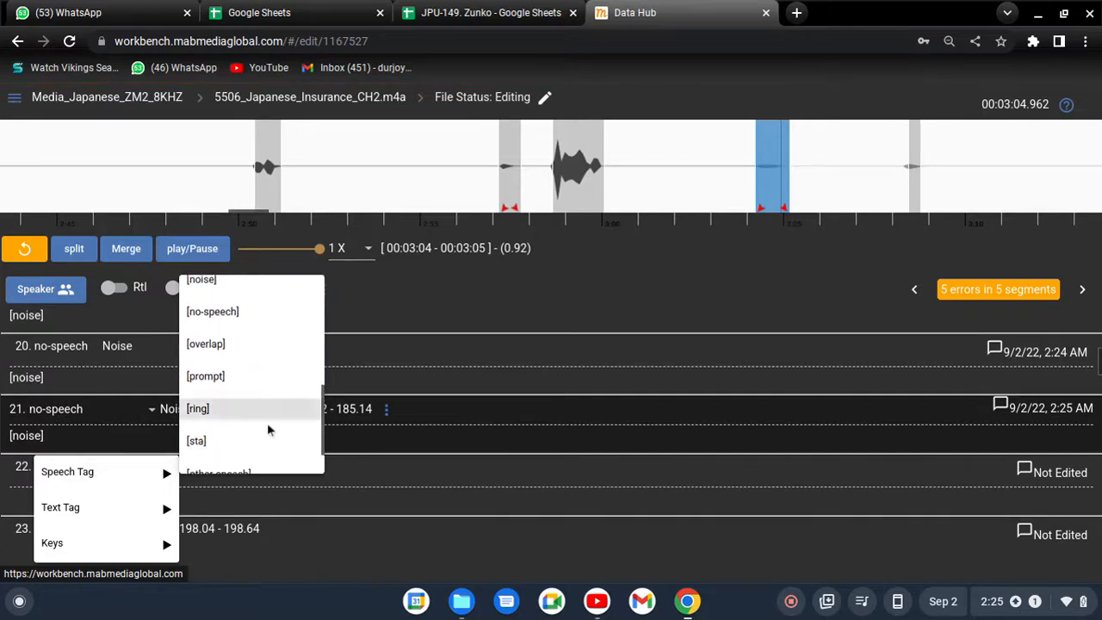
{"action": "left_click", "coordinate": [81, 433]}
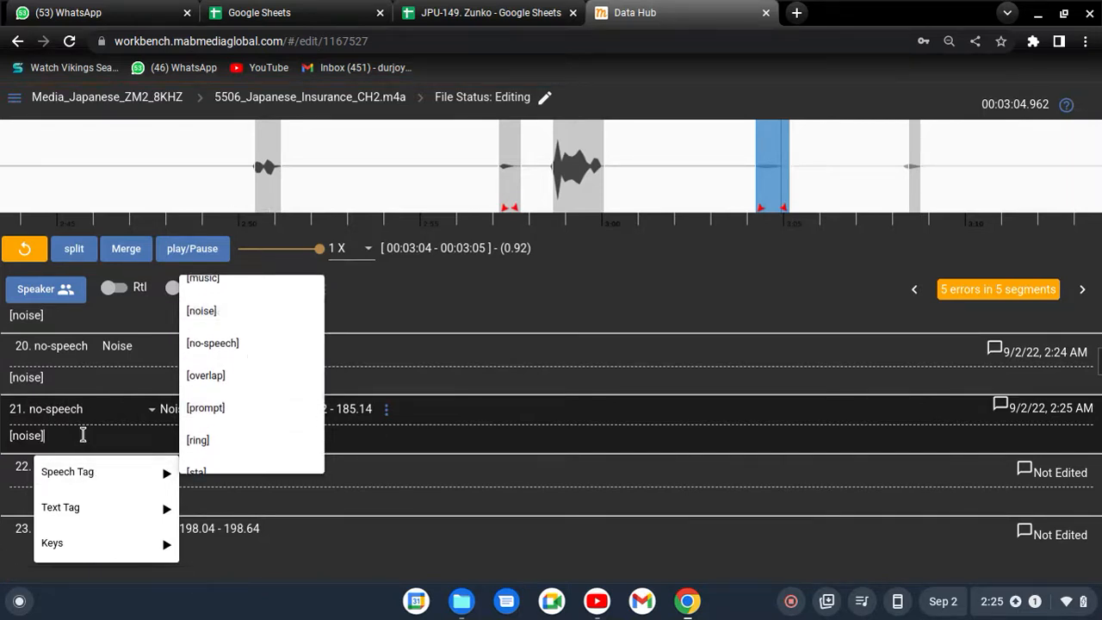
- Play through the start of segment 17, at 2:26–2:39, and enter the placeholder transcription "guyg uiguiguiguigiug"
{"action": "scroll", "coordinate": [297, 353], "scroll_direction": "up", "scroll_amount": 3}
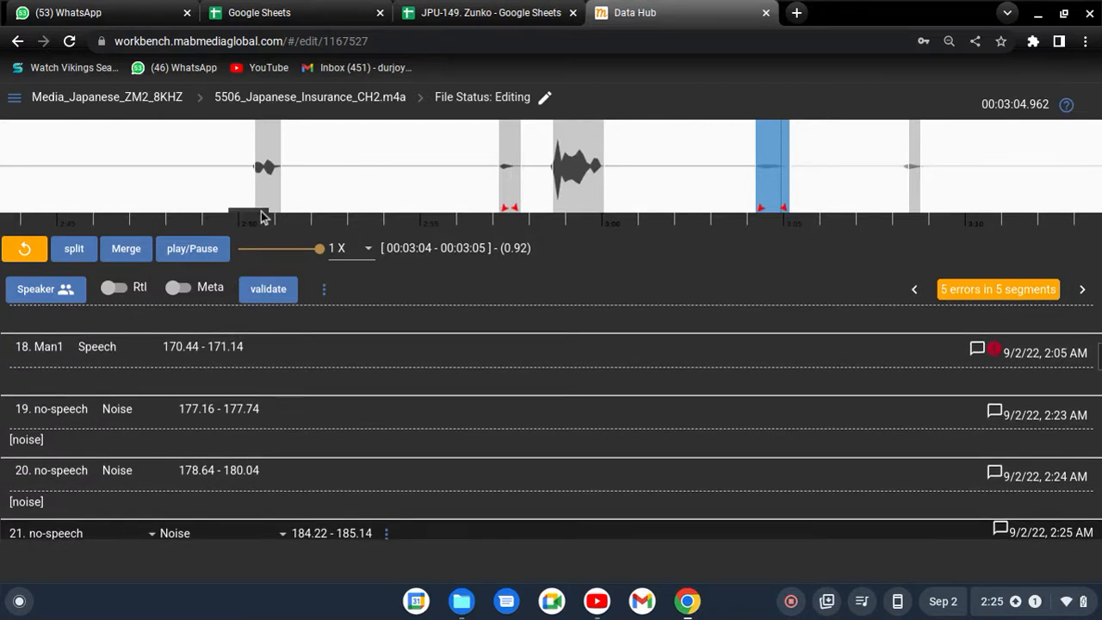
{"action": "left_click_drag", "start_coordinate": [260, 216], "coordinate": [231, 215]}
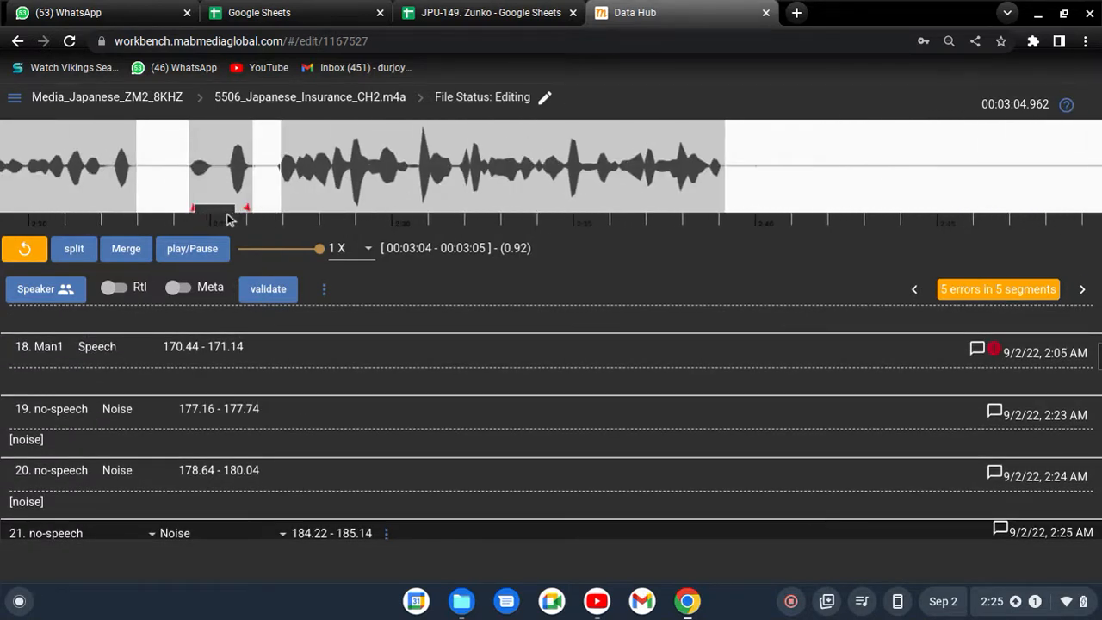
{"action": "left_click", "coordinate": [373, 170]}
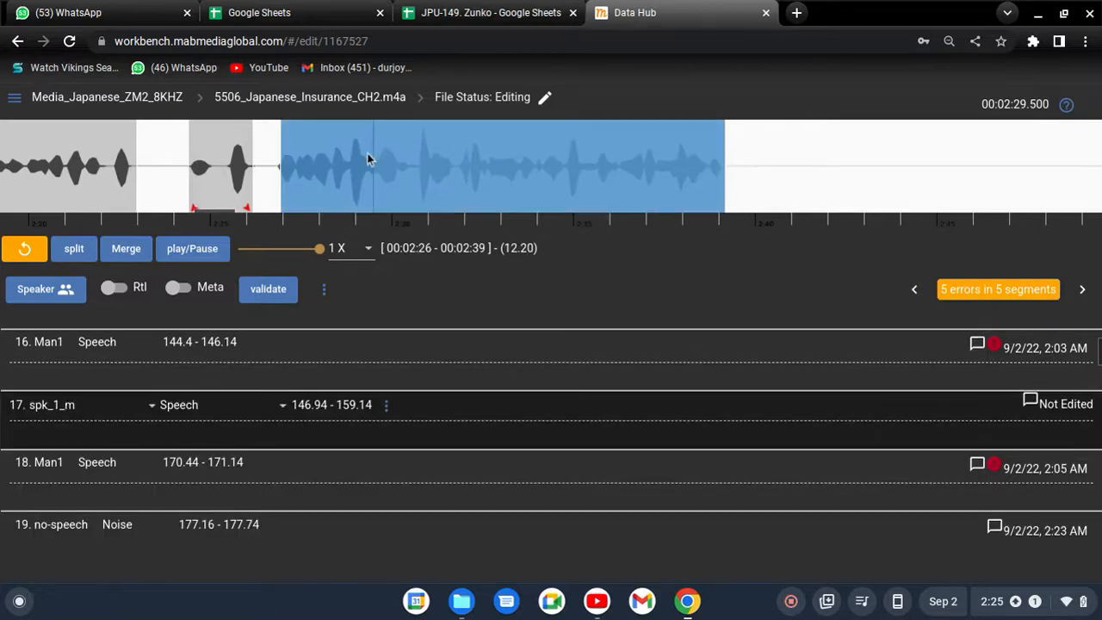
{"action": "left_click", "coordinate": [313, 164]}
{"action": "left_click", "coordinate": [317, 164]}
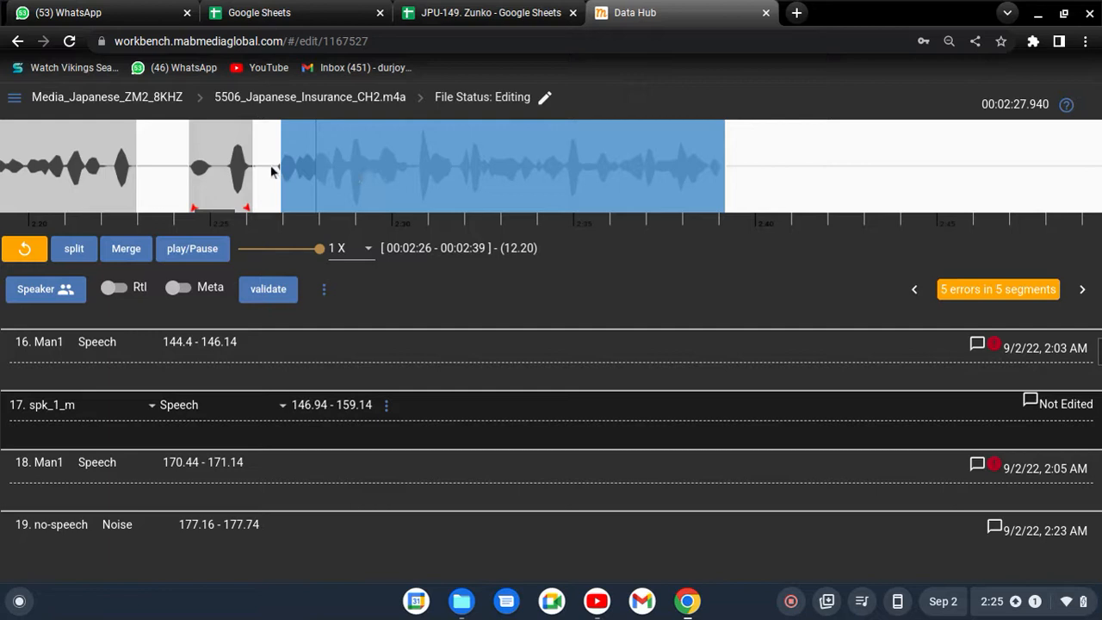
{"action": "left_click", "coordinate": [365, 168]}
{"action": "left_click", "coordinate": [388, 174]}
{"action": "left_click", "coordinate": [407, 182]}
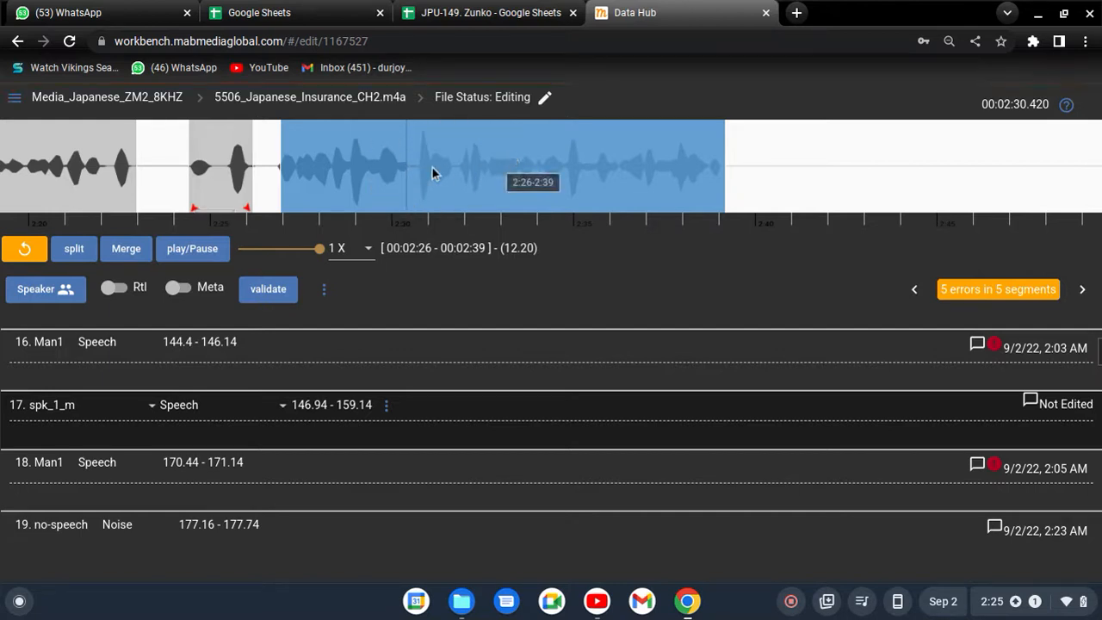
{"action": "left_click", "coordinate": [56, 432]}
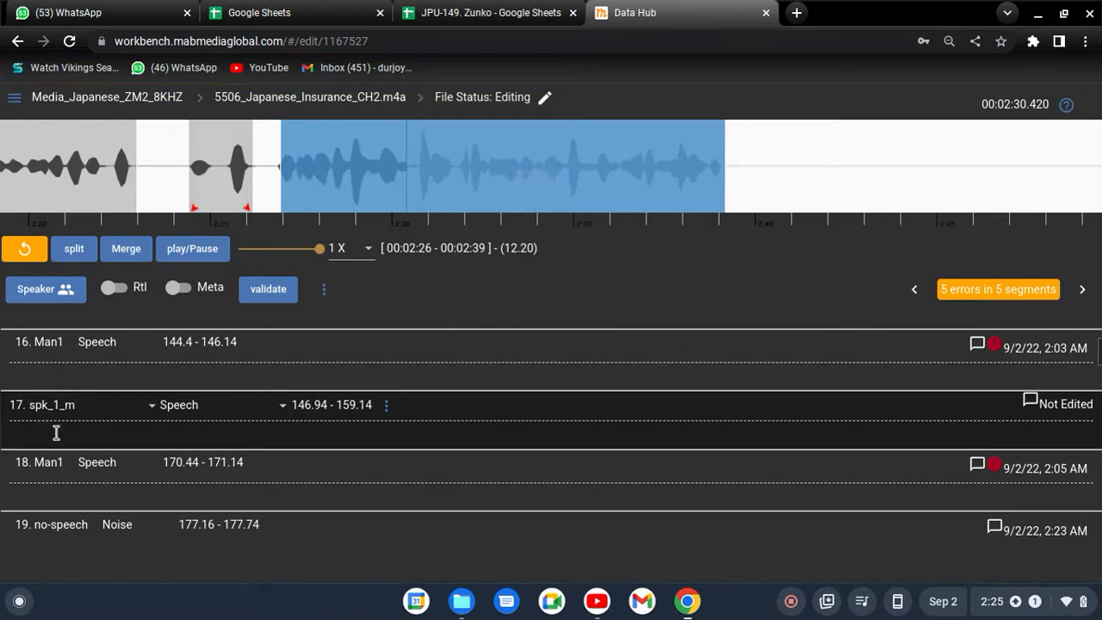
{"action": "type", "text": "guyg uiguiguiguigiug"}
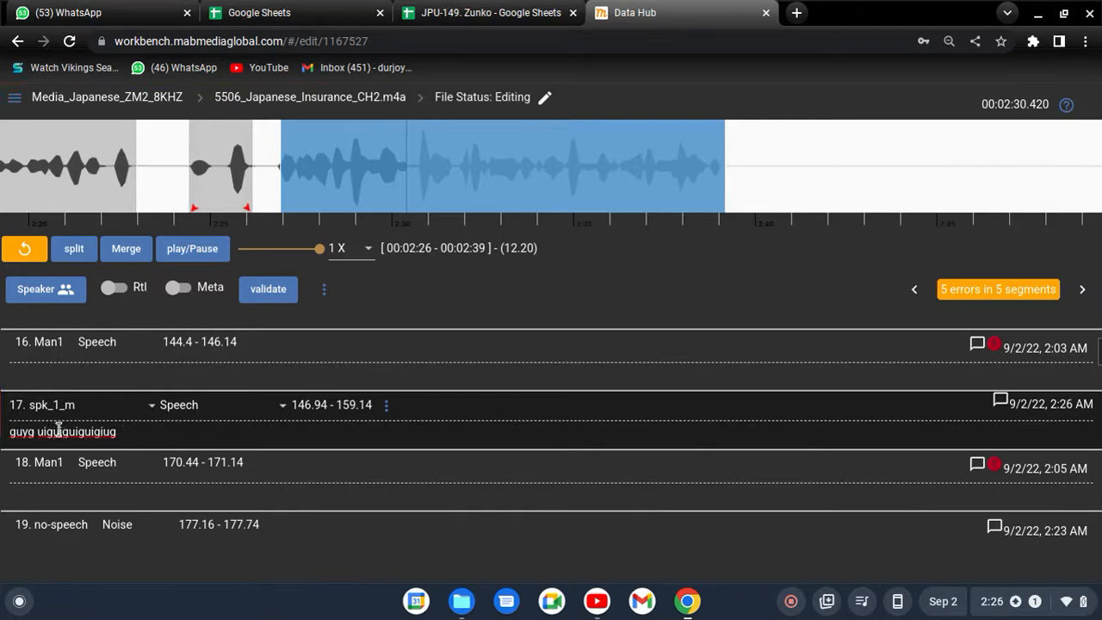
- Browse the full list of speech tags that can be inserted after segment 17's transcription text
{"action": "scroll", "coordinate": [135, 443], "scroll_direction": "down", "scroll_amount": 1}
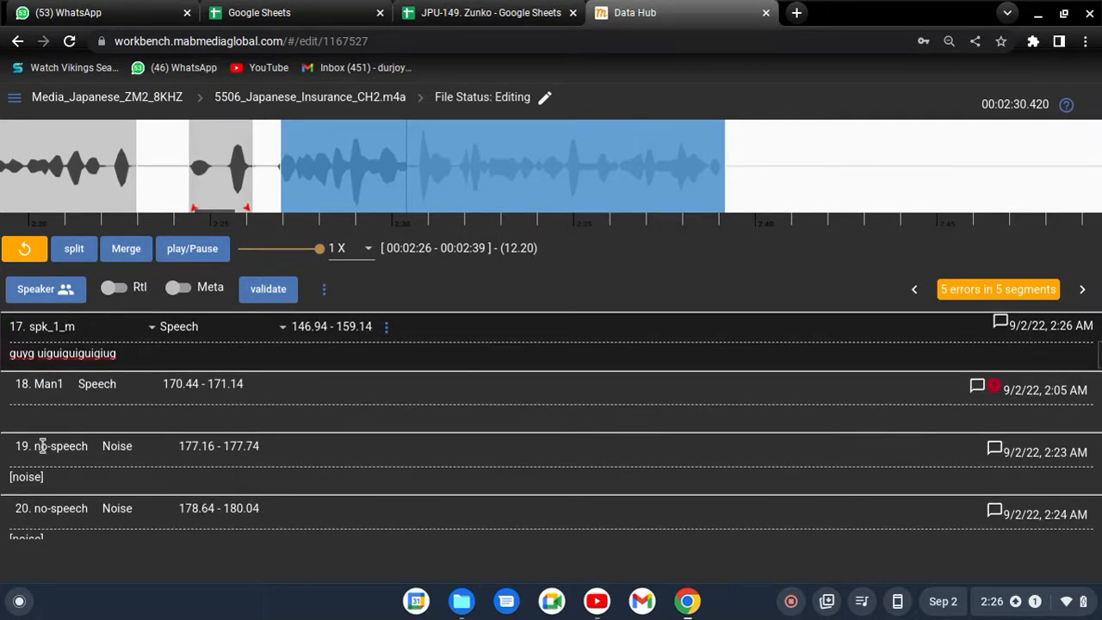
{"action": "left_click", "coordinate": [104, 473]}
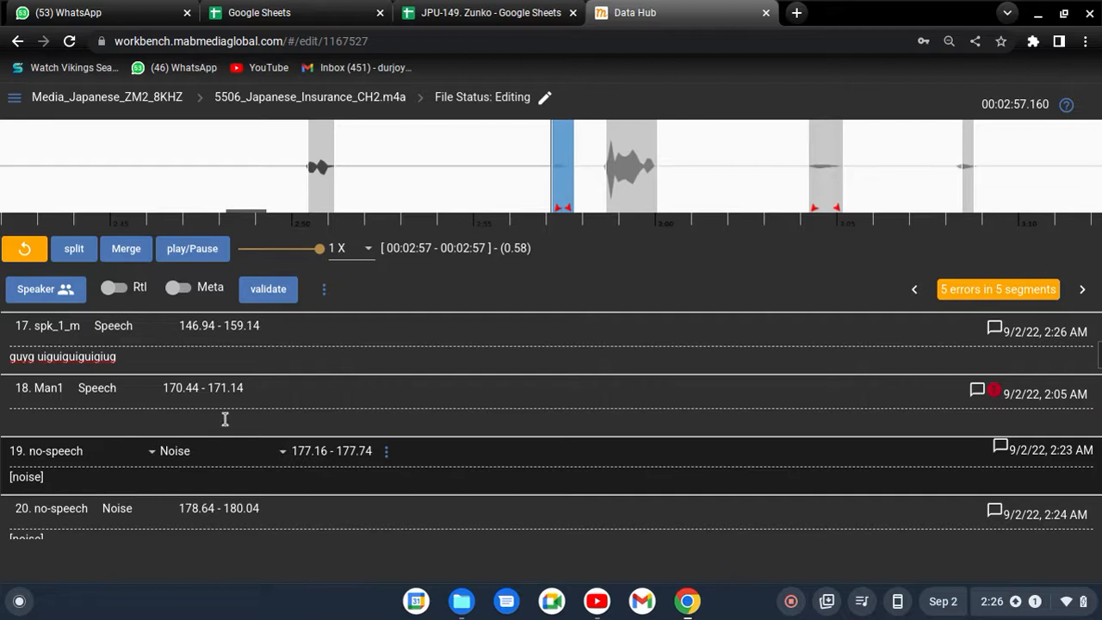
{"action": "left_click", "coordinate": [159, 363]}
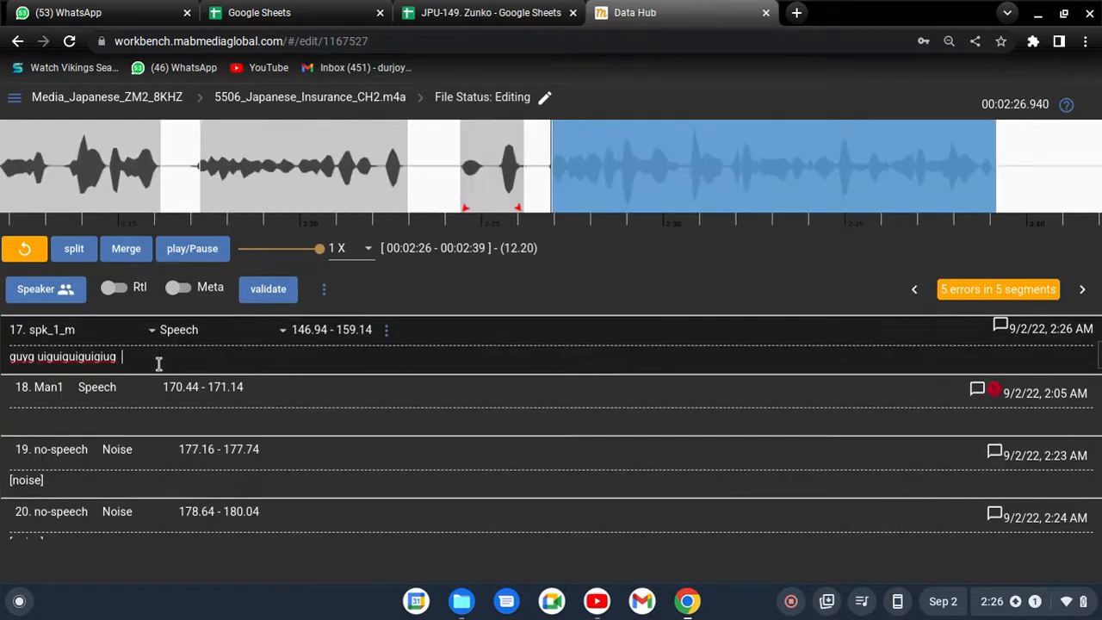
{"action": "right_click", "coordinate": [159, 364]}
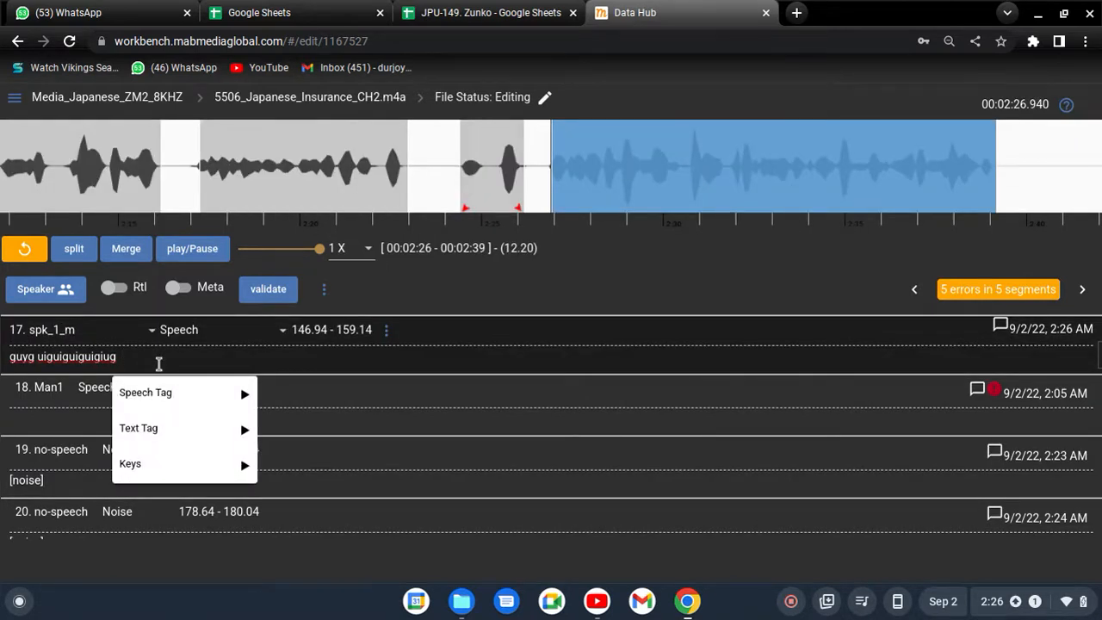
{"action": "mouse_move", "coordinate": [201, 390]}
{"action": "scroll", "coordinate": [310, 258], "scroll_direction": "down", "scroll_amount": 2}
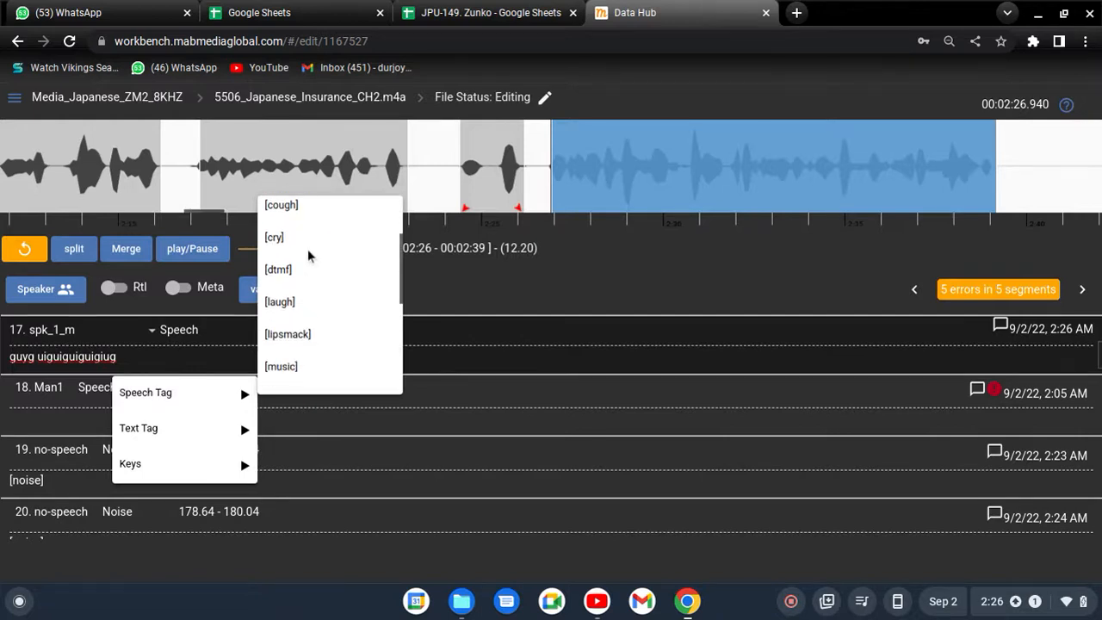
{"action": "scroll", "coordinate": [318, 284], "scroll_direction": "down", "scroll_amount": 3}
{"action": "scroll", "coordinate": [344, 342], "scroll_direction": "down", "scroll_amount": 2}
{"action": "scroll", "coordinate": [309, 345], "scroll_direction": "up", "scroll_amount": 3}
{"action": "scroll", "coordinate": [309, 353], "scroll_direction": "up", "scroll_amount": 3}
{"action": "scroll", "coordinate": [331, 340], "scroll_direction": "down", "scroll_amount": 2}
{"action": "scroll", "coordinate": [345, 327], "scroll_direction": "down", "scroll_amount": 1}
- Review the speaker and type options of segment 19, keeping no-speech and Noise
{"action": "left_click", "coordinate": [51, 481]}
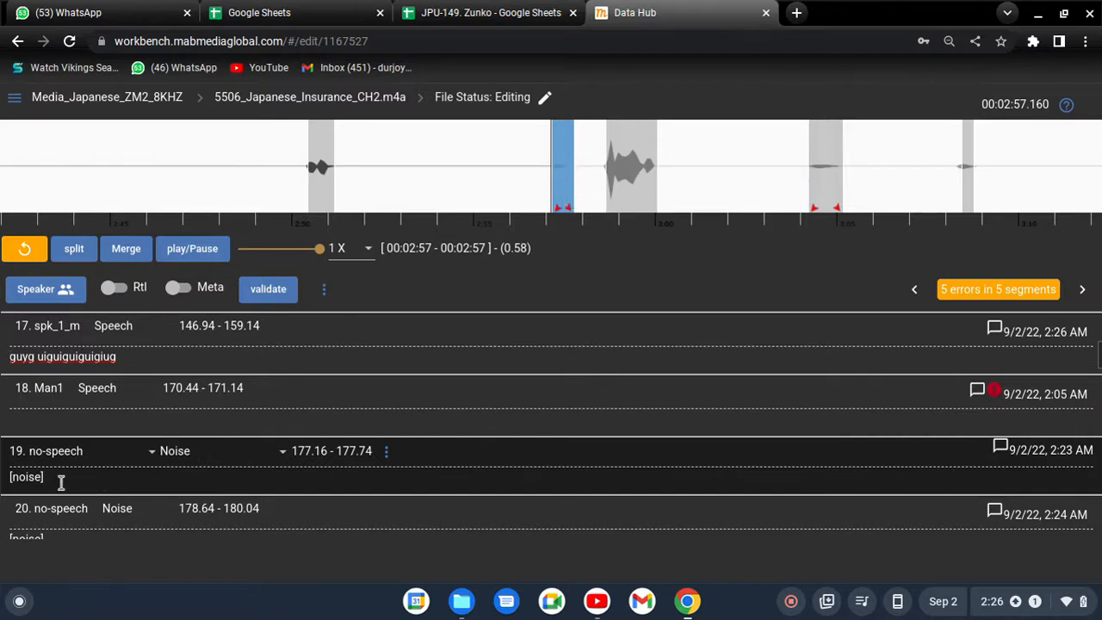
{"action": "left_click", "coordinate": [87, 460]}
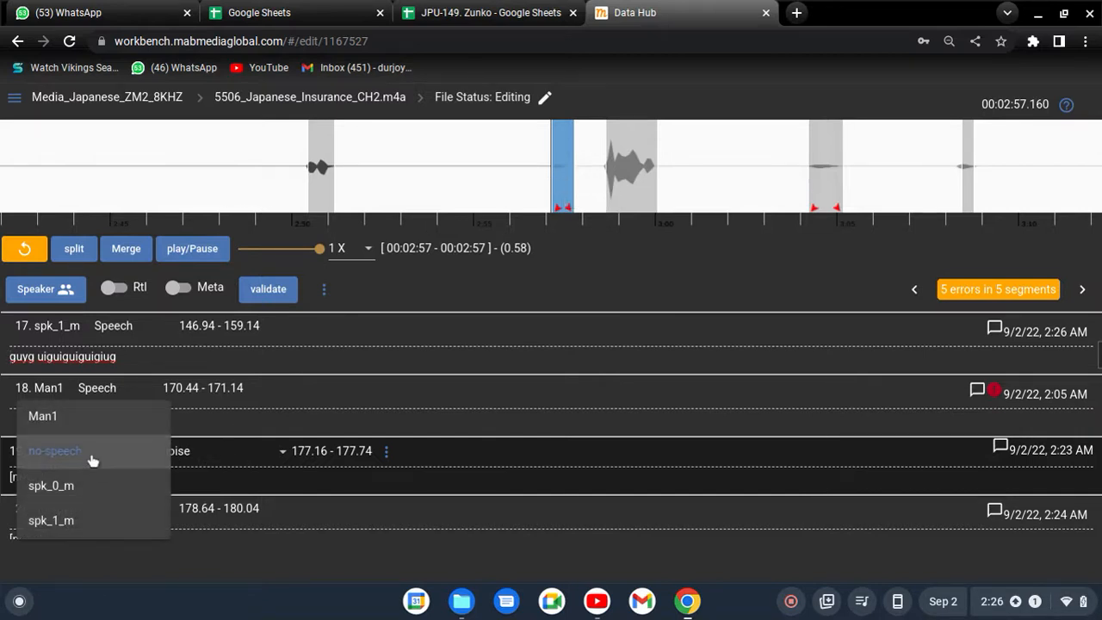
{"action": "left_click", "coordinate": [226, 460]}
{"action": "left_click", "coordinate": [179, 469]}
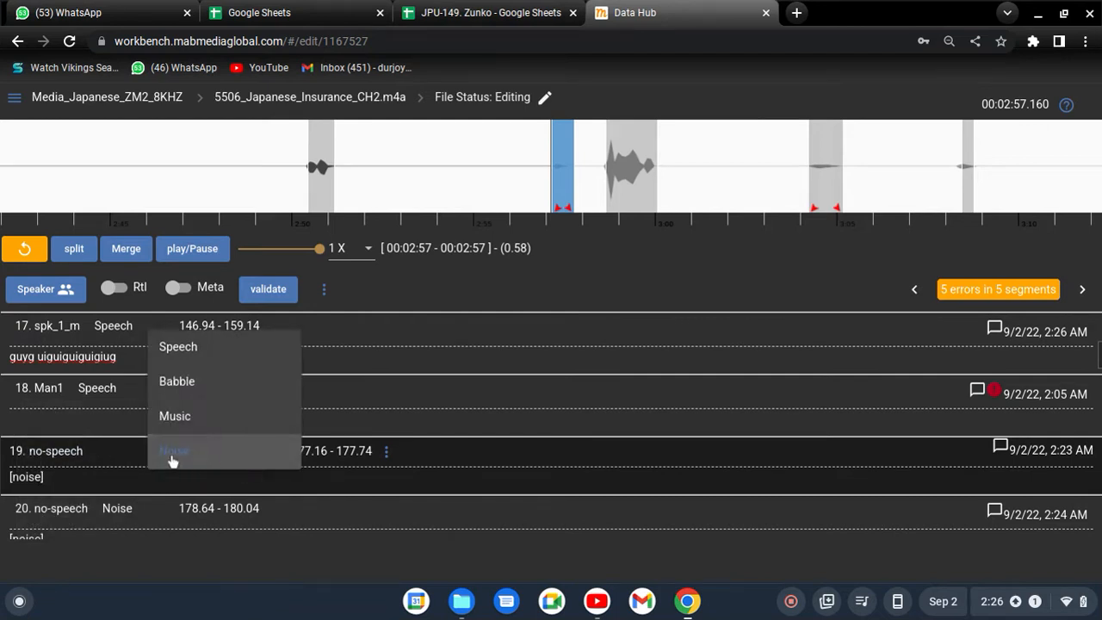
{"action": "left_click", "coordinate": [61, 478]}
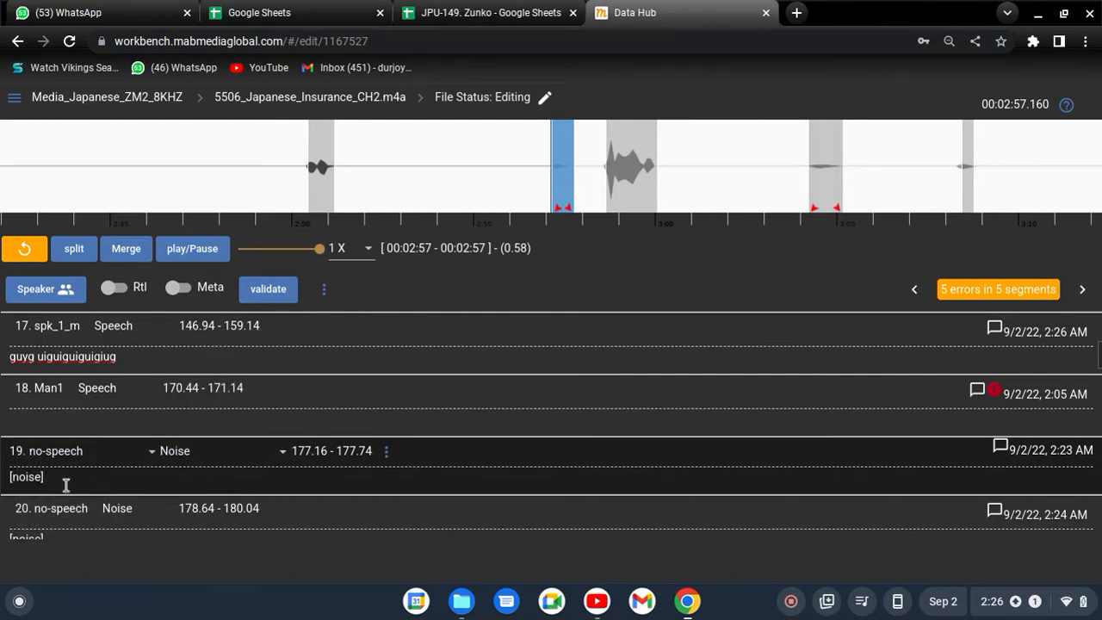
- Check segment 17's waveform around 2:30 and append the placeholder text "tuigiuggui y" to its transcription
{"action": "left_click", "coordinate": [220, 357]}
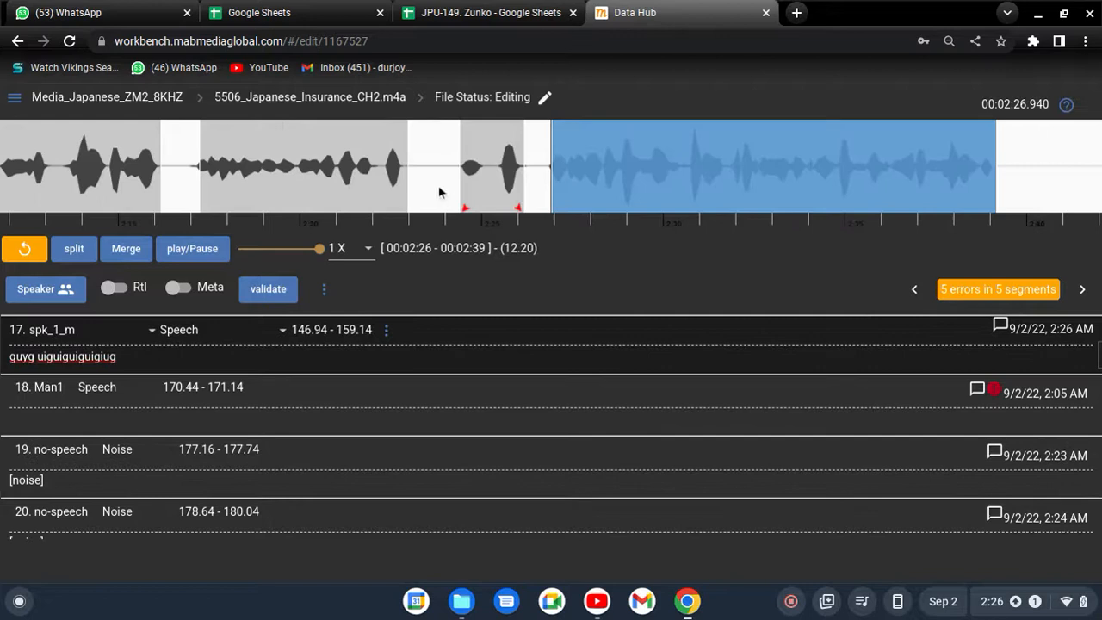
{"action": "left_click", "coordinate": [577, 170]}
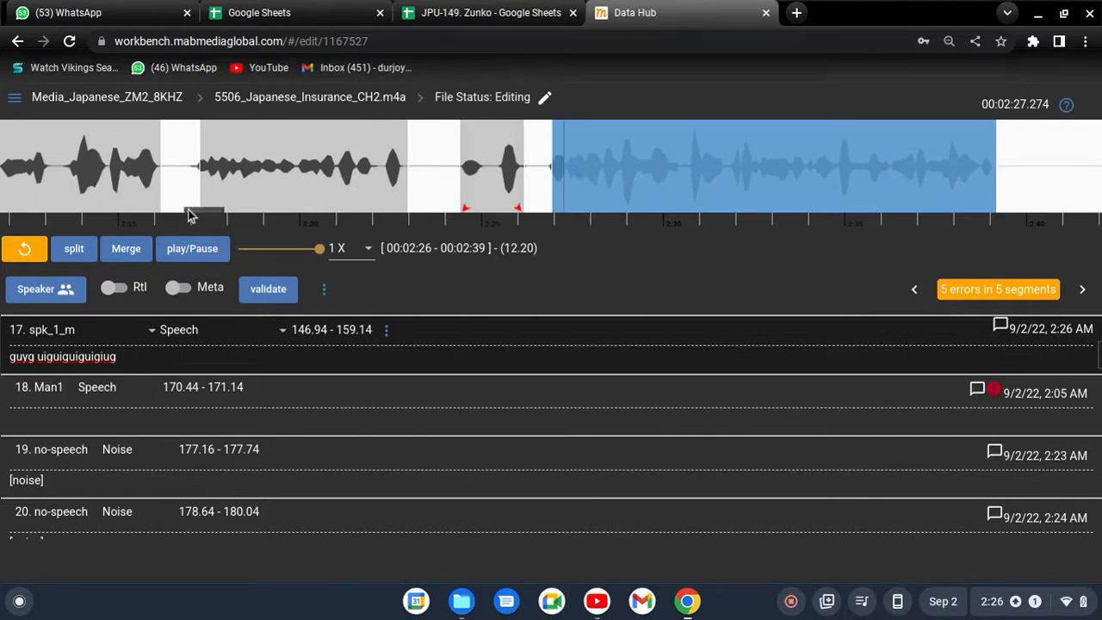
{"action": "left_click_drag", "start_coordinate": [205, 208], "coordinate": [211, 210]}
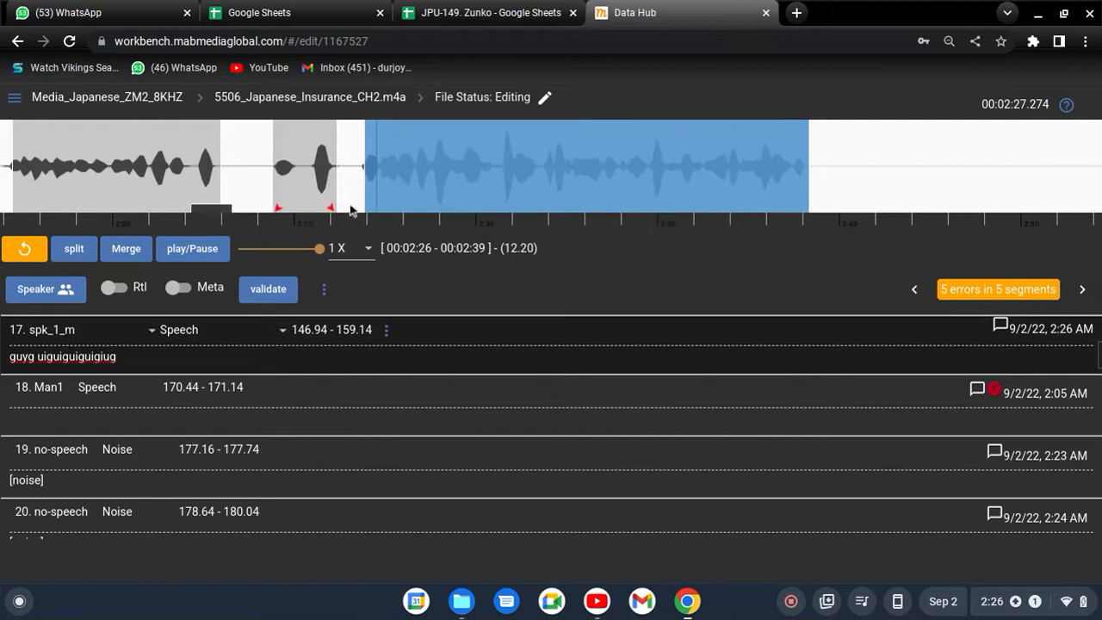
{"action": "left_click", "coordinate": [511, 157]}
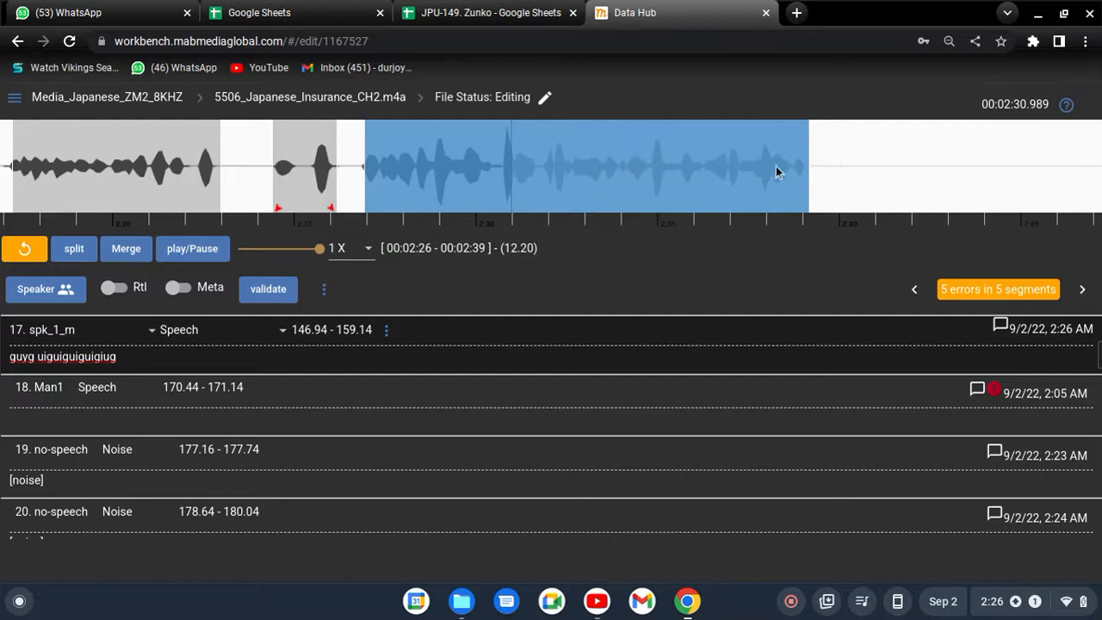
{"action": "left_click", "coordinate": [495, 158]}
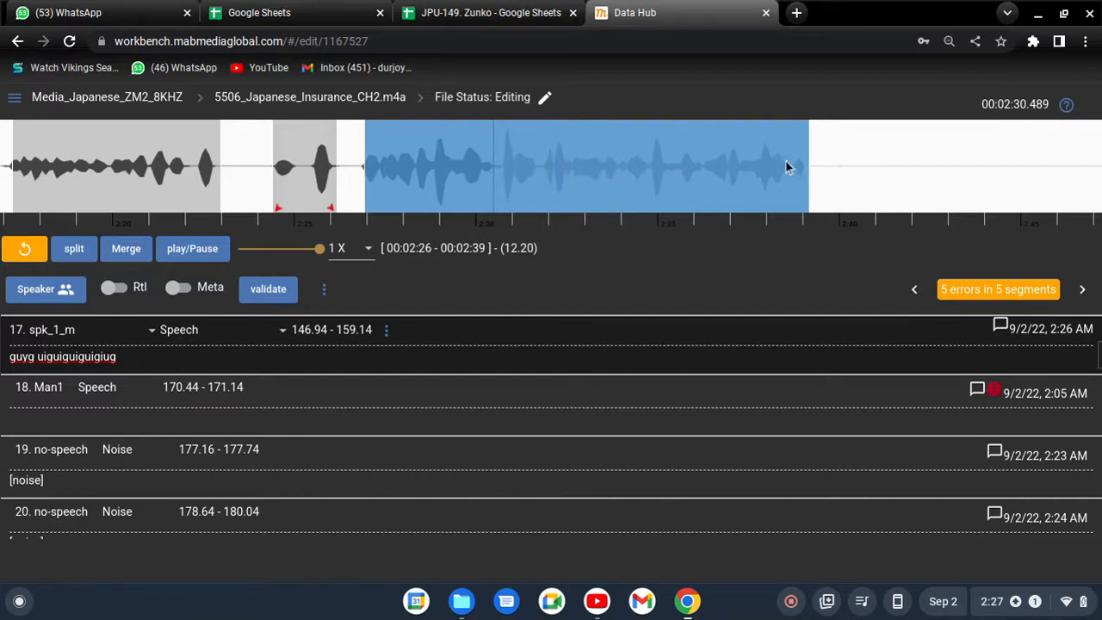
{"action": "left_click", "coordinate": [178, 355]}
{"action": "type", "text": "tuigiuggui y"}
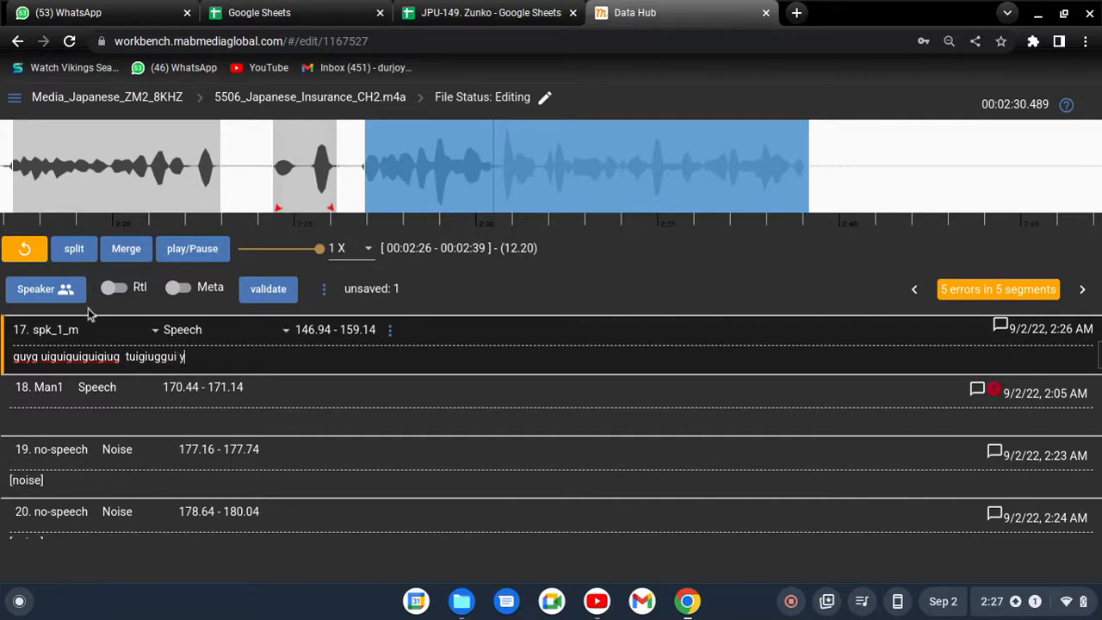
- Select the first and second parts of segment 17's transcription in turn and view the tag options for each
{"action": "left_click_drag", "start_coordinate": [15, 356], "coordinate": [113, 357]}
{"action": "right_click", "coordinate": [114, 357]}
{"action": "left_click", "coordinate": [122, 356]}
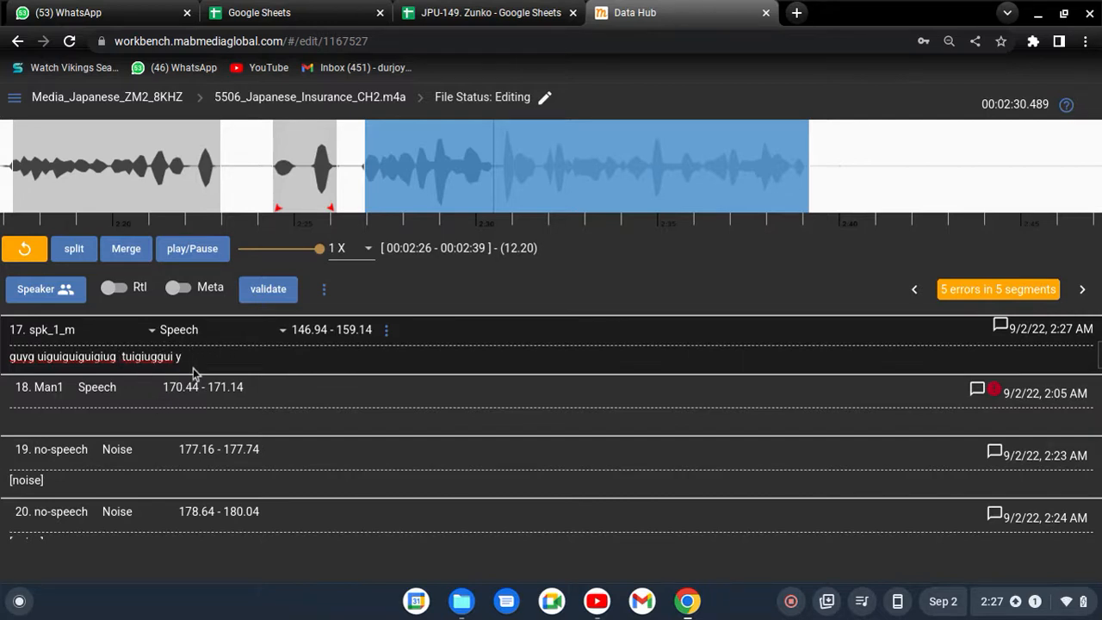
{"action": "type", "text": "r"}
{"action": "left_click_drag", "start_coordinate": [121, 356], "coordinate": [316, 353]}
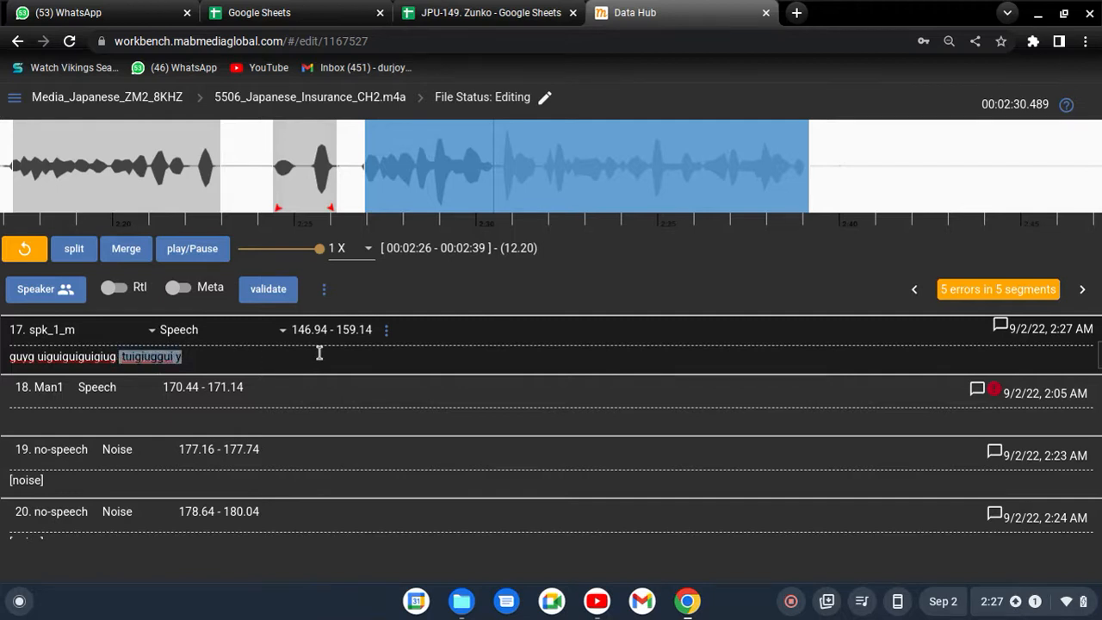
{"action": "right_click", "coordinate": [321, 353]}
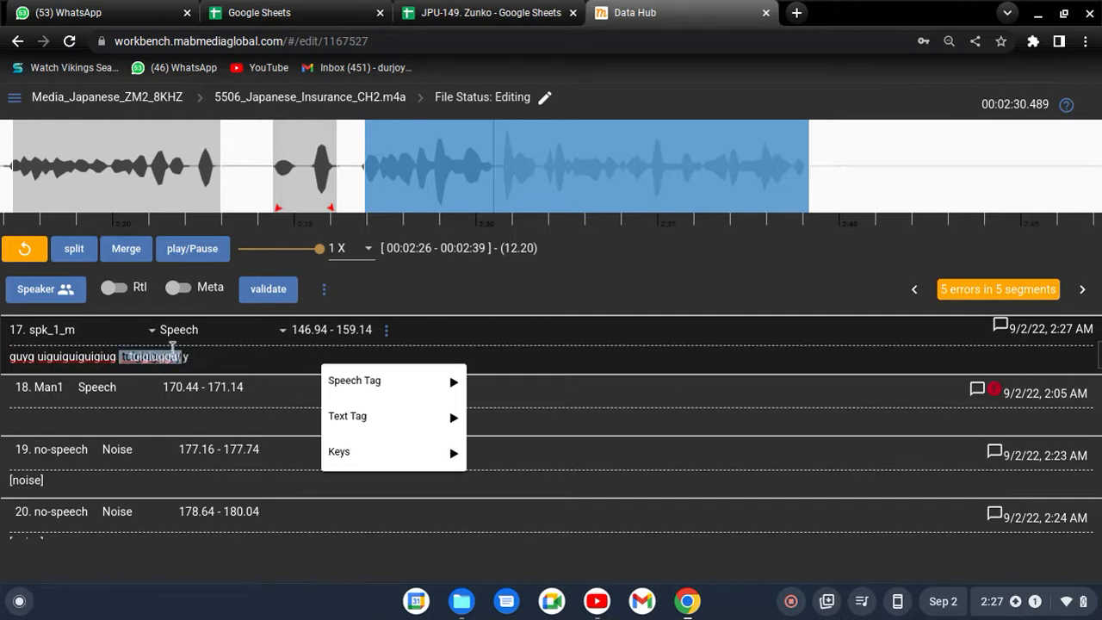
{"action": "left_click", "coordinate": [182, 355]}
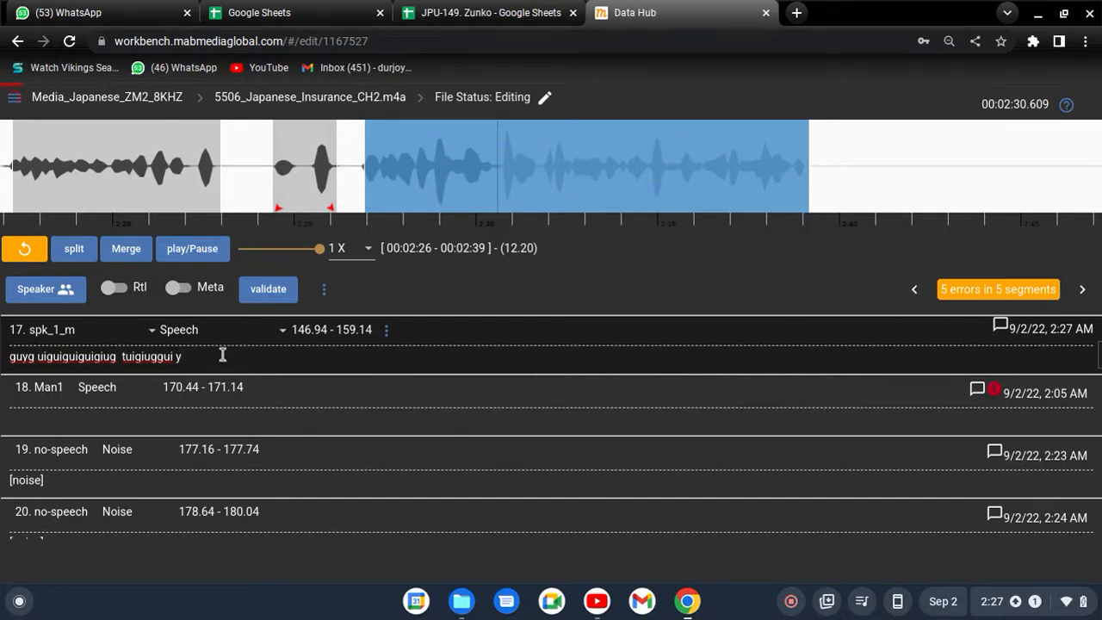
- Remove the trailing "y" from segment 17's transcription and set the segment's speaker to Man1
{"action": "key", "text": "BackSpace"}
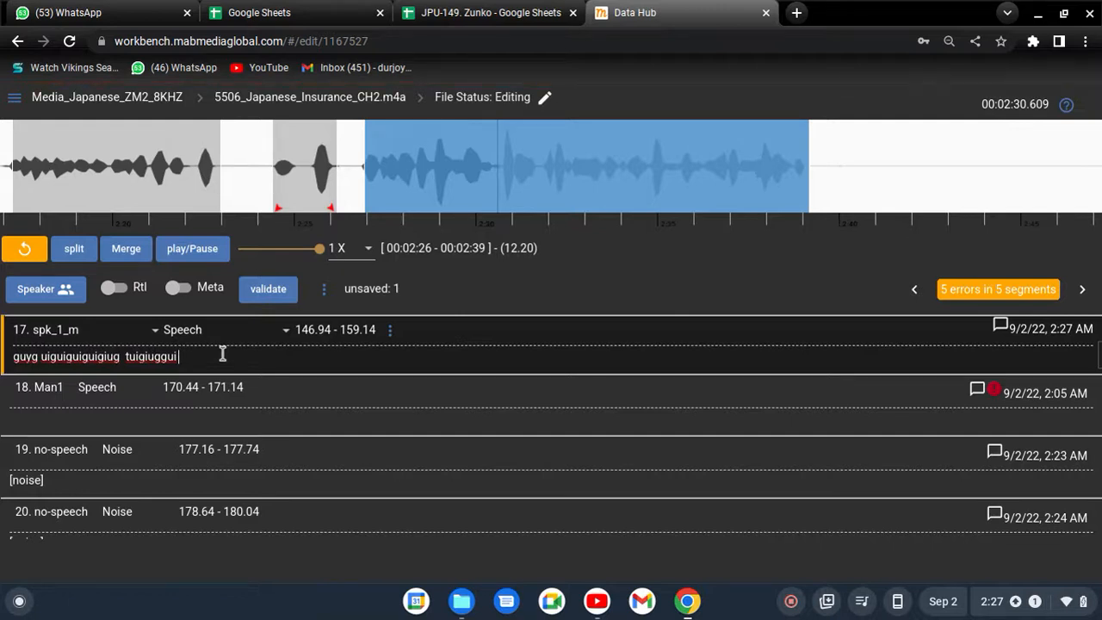
{"action": "left_click", "coordinate": [83, 333]}
{"action": "left_click", "coordinate": [245, 354]}
{"action": "left_click", "coordinate": [88, 339]}
{"action": "left_click", "coordinate": [69, 239]}
- View the text tags and the full list of speech tags available for segment 17's transcription
{"action": "right_click", "coordinate": [268, 352]}
{"action": "mouse_move", "coordinate": [253, 426]}
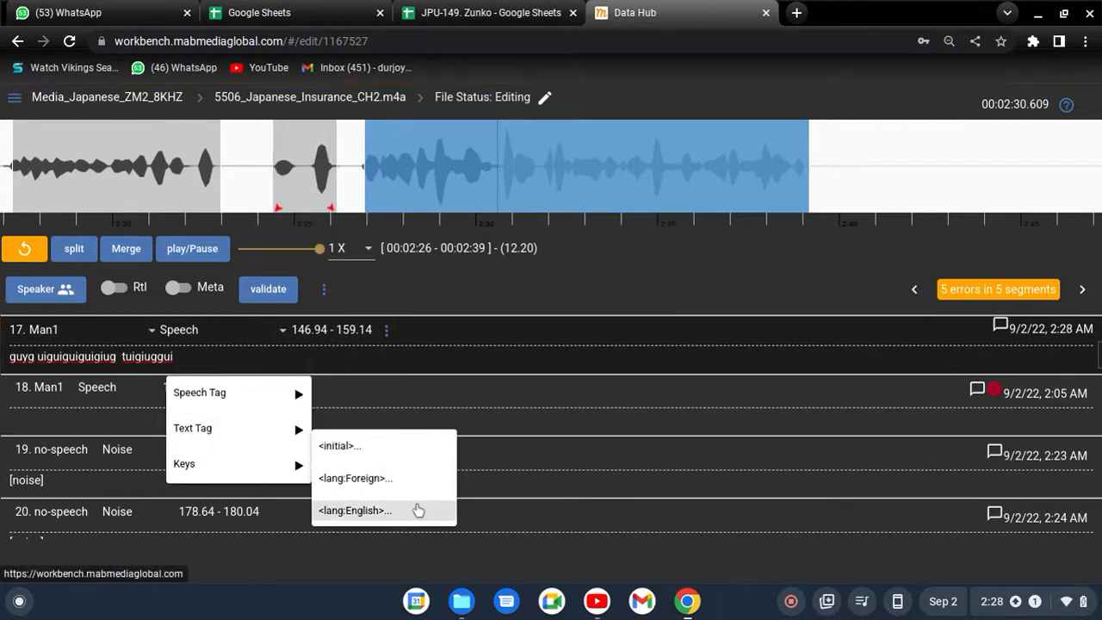
{"action": "mouse_move", "coordinate": [230, 472]}
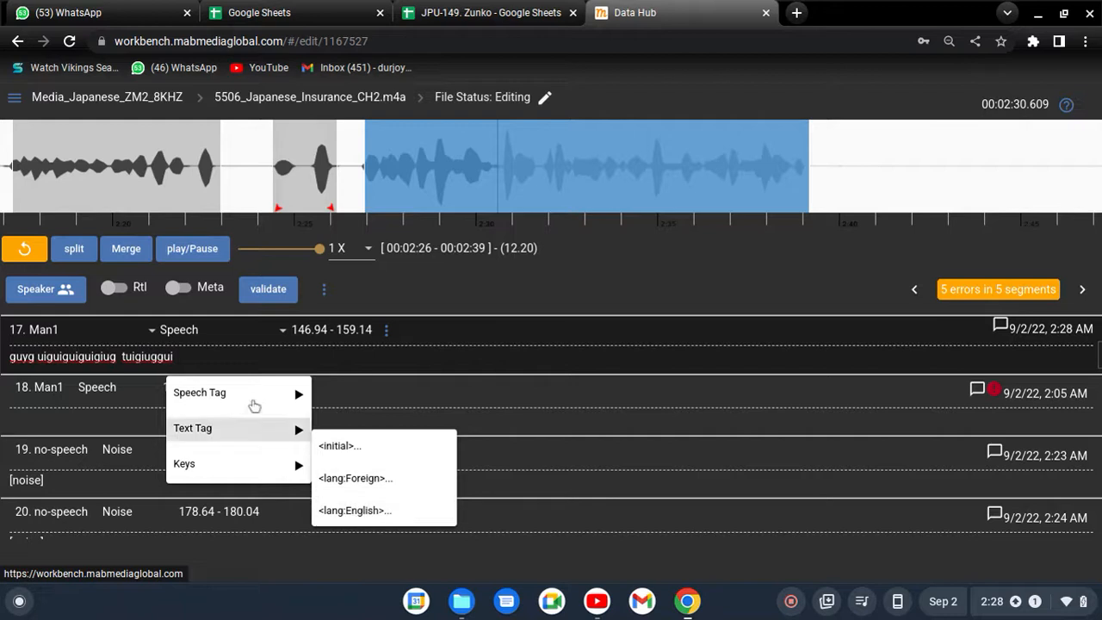
{"action": "mouse_move", "coordinate": [233, 397]}
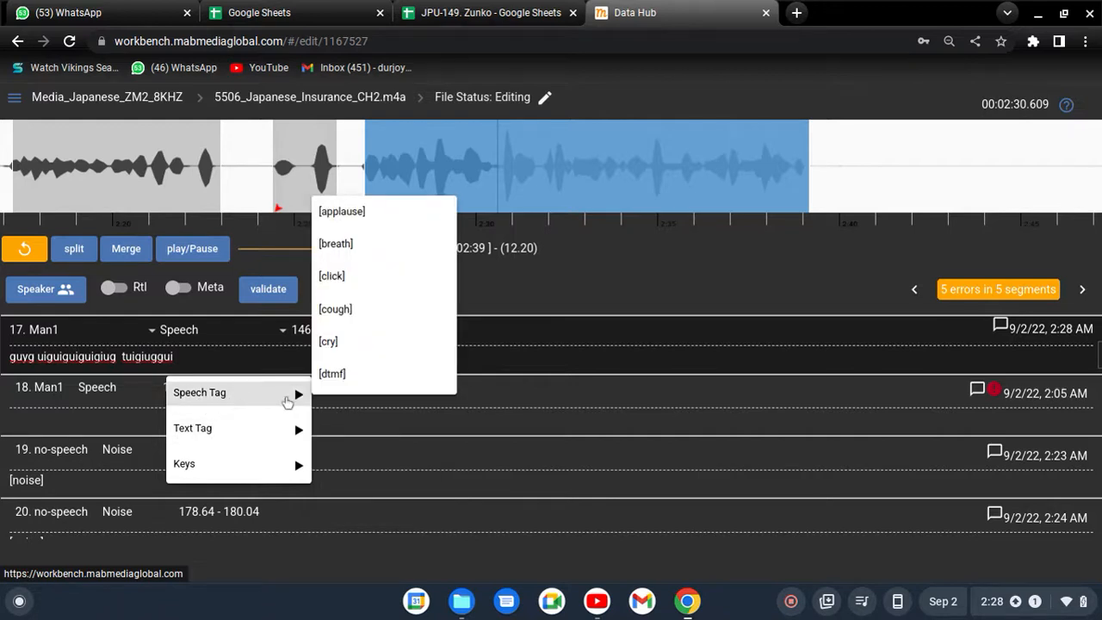
{"action": "scroll", "coordinate": [386, 325], "scroll_direction": "down", "scroll_amount": 2}
{"action": "scroll", "coordinate": [386, 327], "scroll_direction": "down", "scroll_amount": 5}
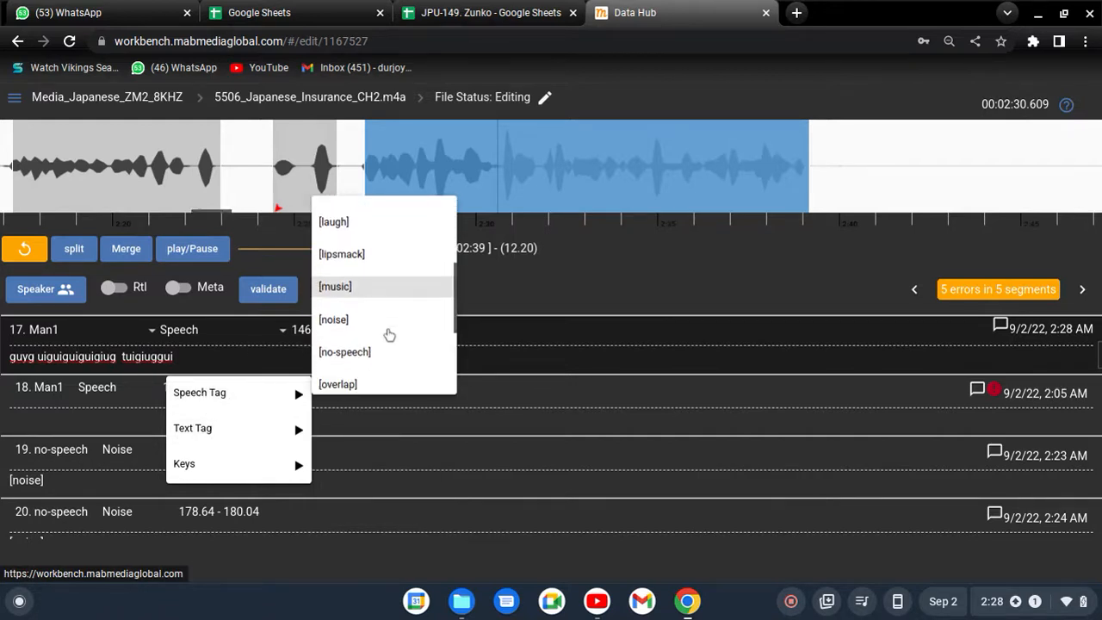
- Select segment 19's transcription and review the dialect and gender entries in the file's speaker list
{"action": "left_click", "coordinate": [83, 481]}
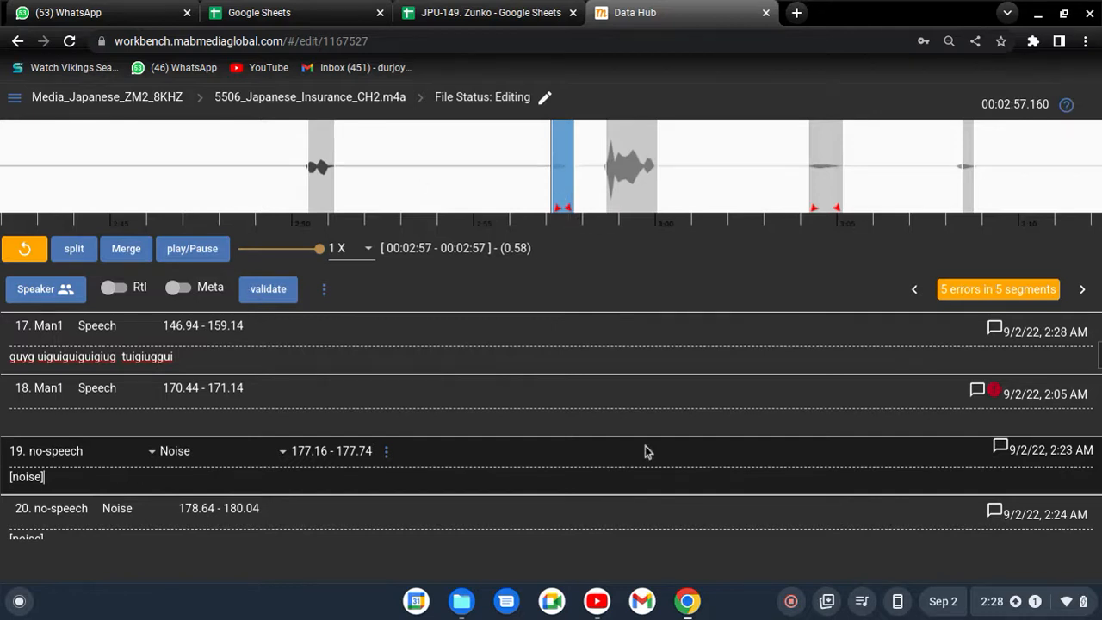
{"action": "left_click", "coordinate": [42, 292]}
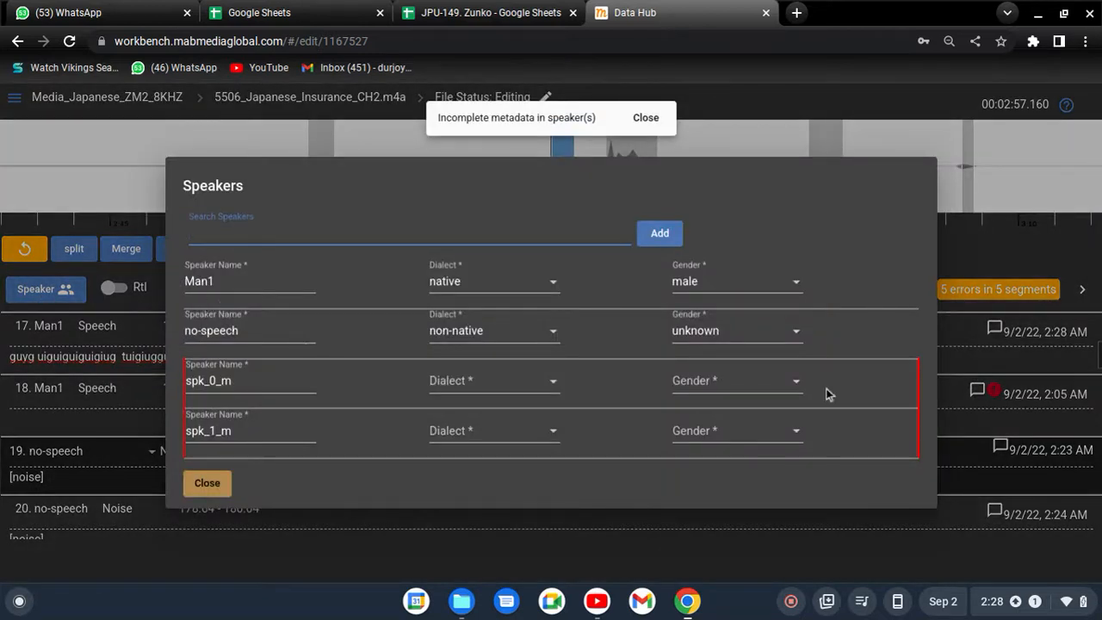
{"action": "left_click", "coordinate": [251, 325]}
{"action": "left_click", "coordinate": [211, 486]}
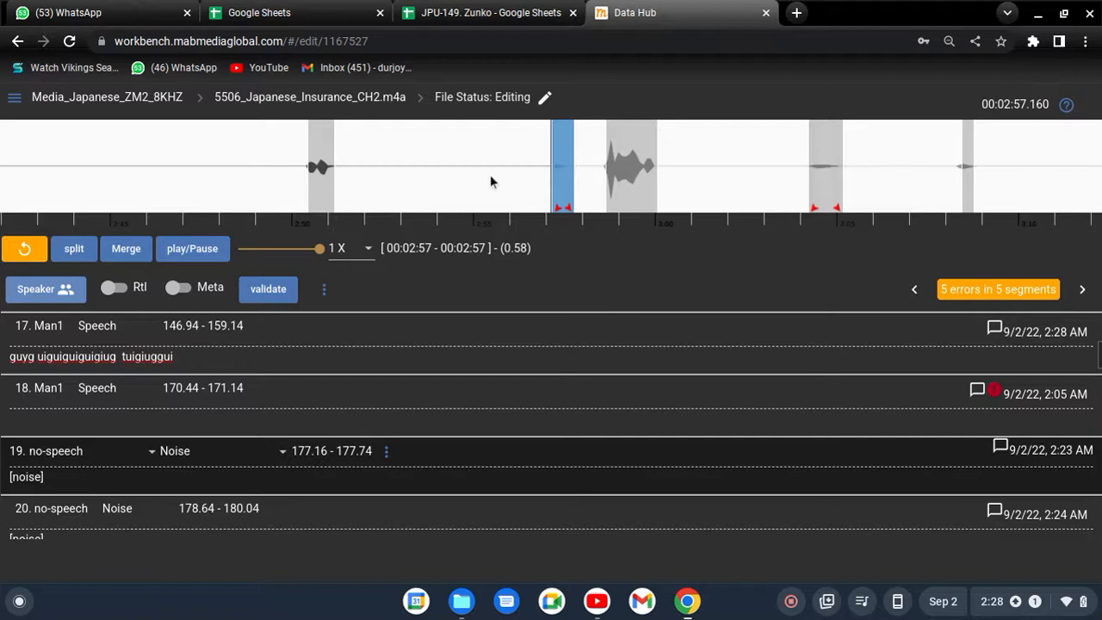
- Return to segment 19's transcription and open the segment's speaker options
{"action": "left_click", "coordinate": [96, 485]}
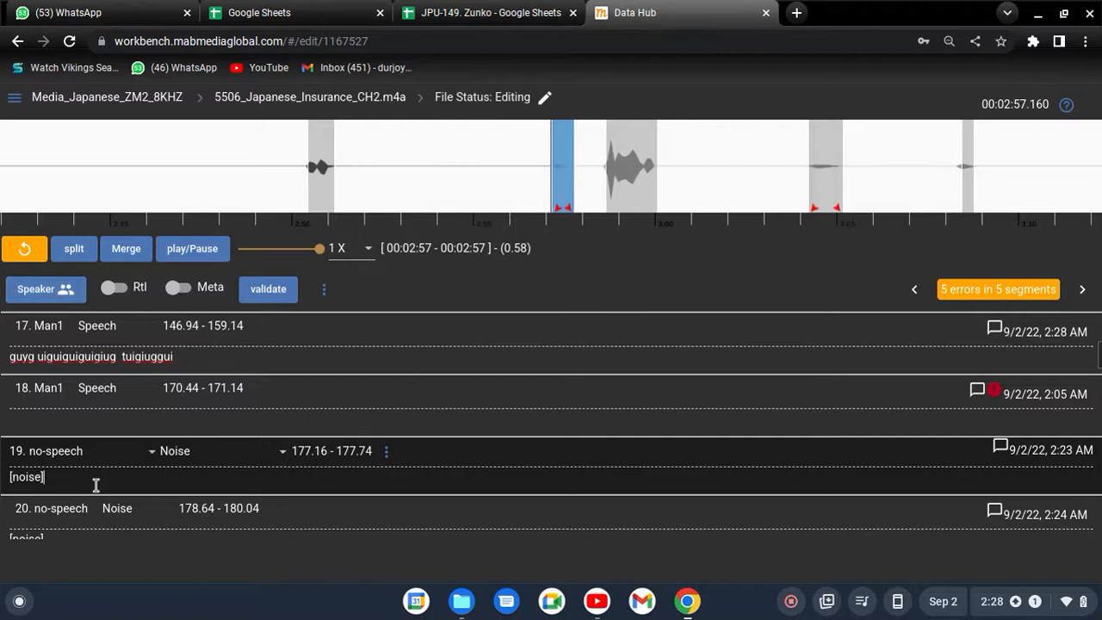
{"action": "scroll", "coordinate": [97, 477], "scroll_direction": "down", "scroll_amount": 1}
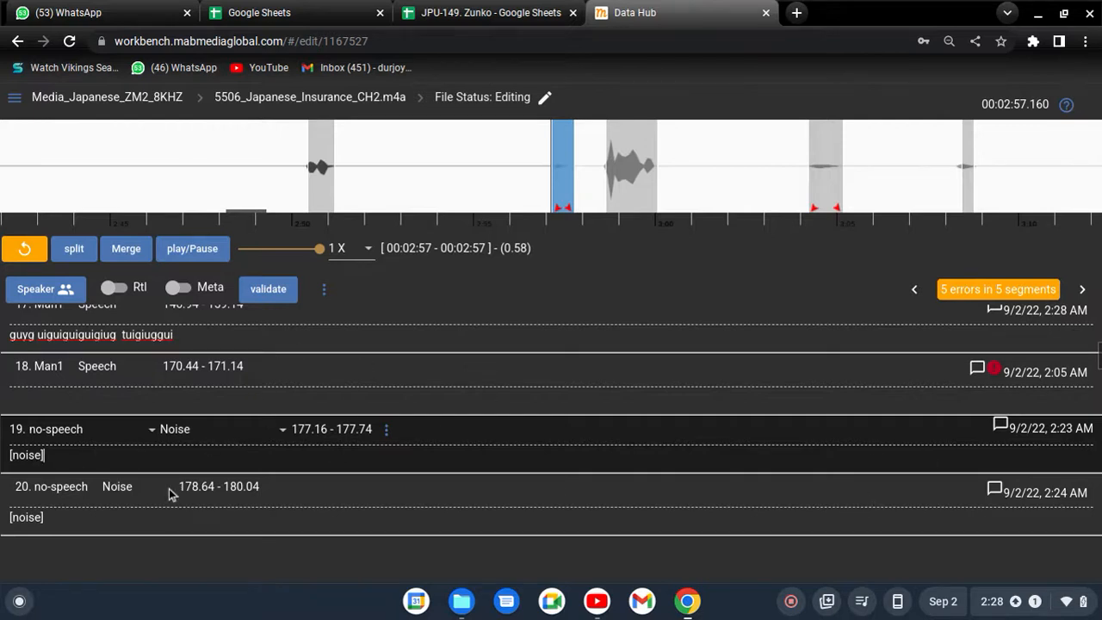
{"action": "left_click", "coordinate": [116, 437]}
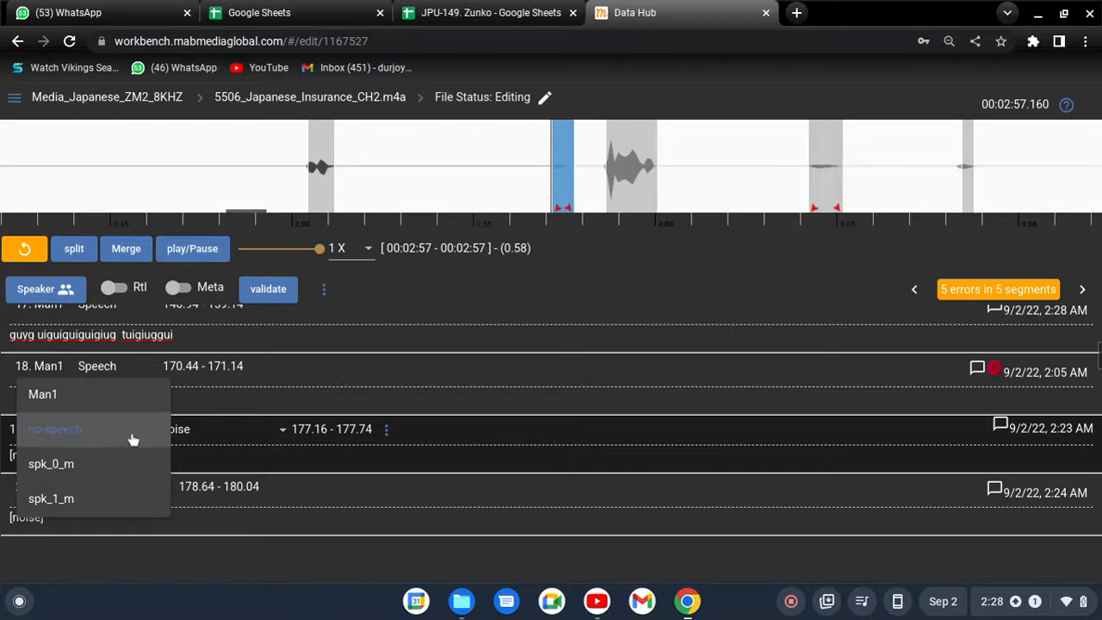